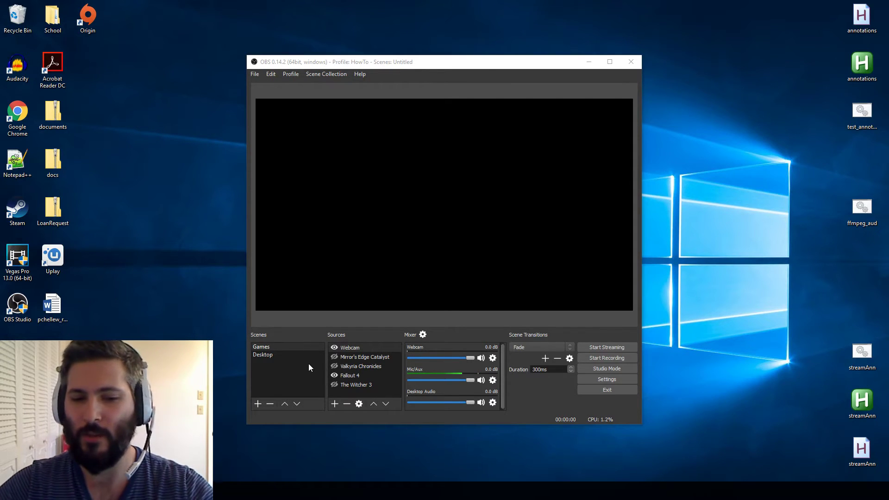
- Switch between the Desktop and Games scenes to compare the sources each one contains
{"action": "left_click", "coordinate": [269, 354]}
{"action": "left_click", "coordinate": [264, 347]}
{"action": "left_click", "coordinate": [264, 354]}
{"action": "left_click", "coordinate": [269, 347]}
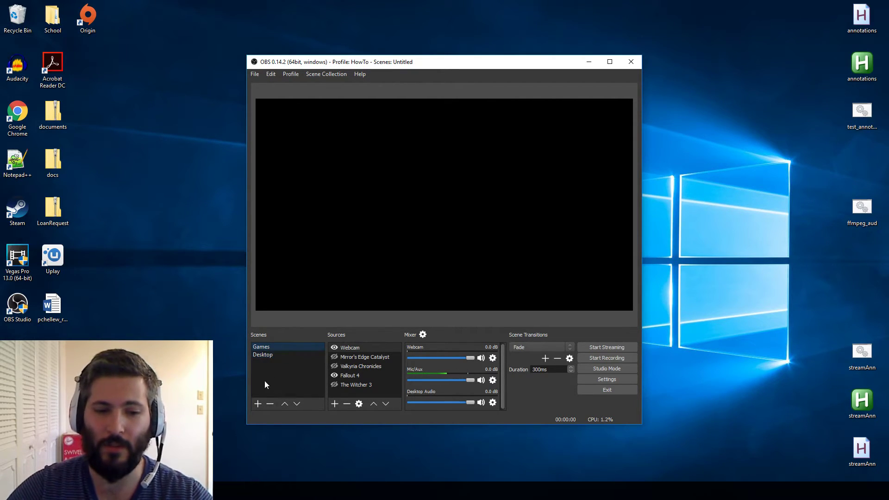
- Add a new scene named HowTo
{"action": "left_click", "coordinate": [259, 403]}
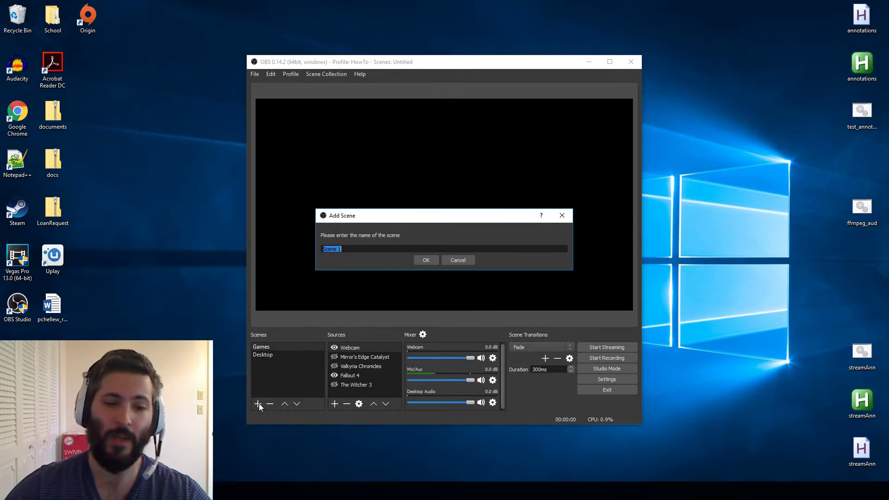
{"action": "type", "text": "HowTo"}
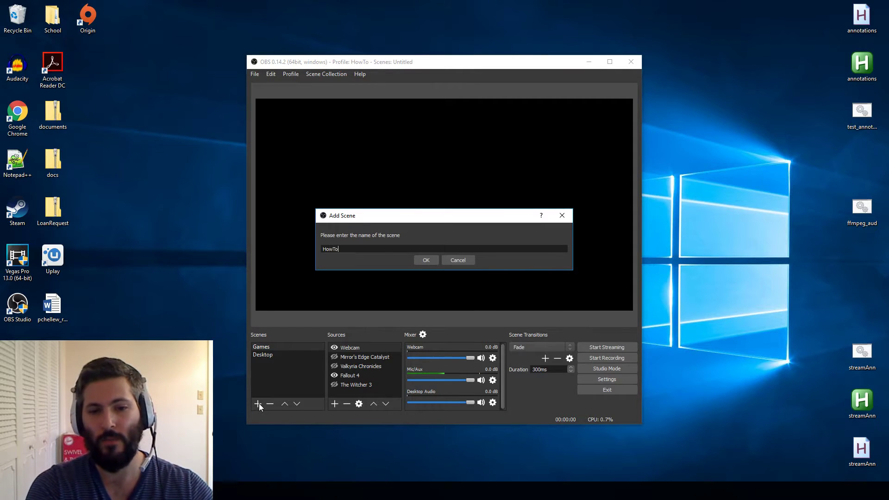
{"action": "key", "text": "Return"}
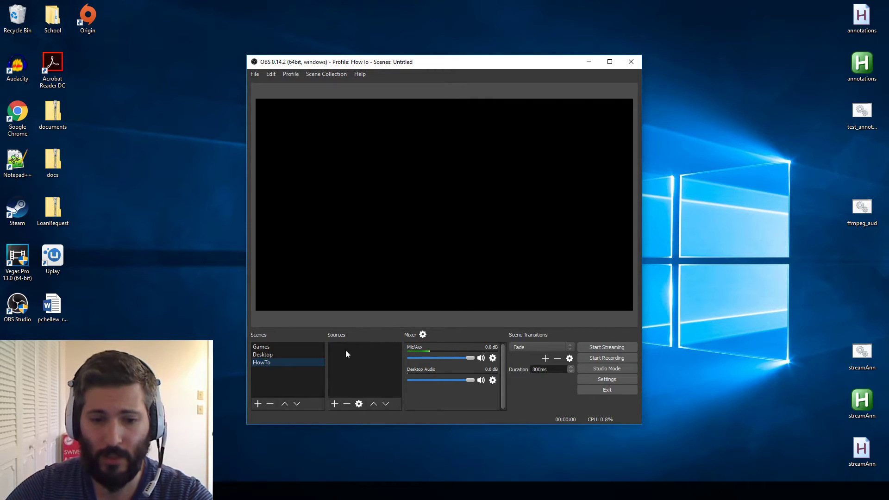
- Add a new Display Capture source named Screen to the HowTo scene
{"action": "left_click", "coordinate": [335, 403]}
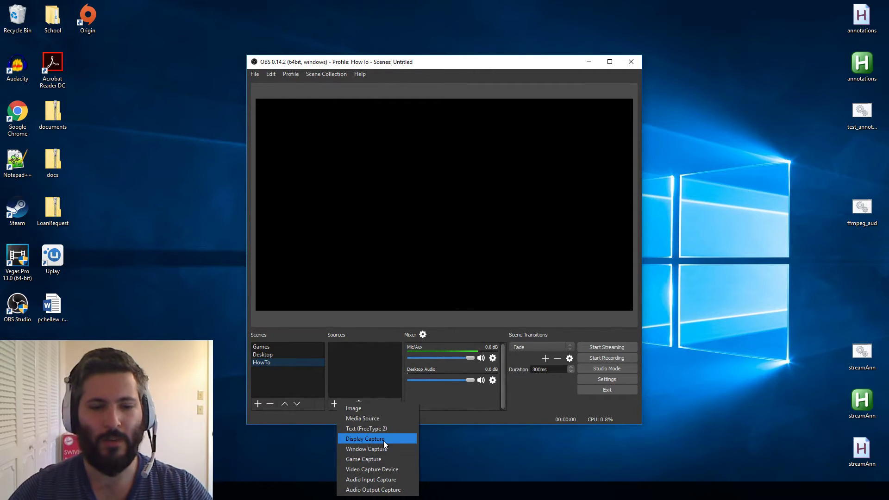
{"action": "left_click", "coordinate": [384, 440]}
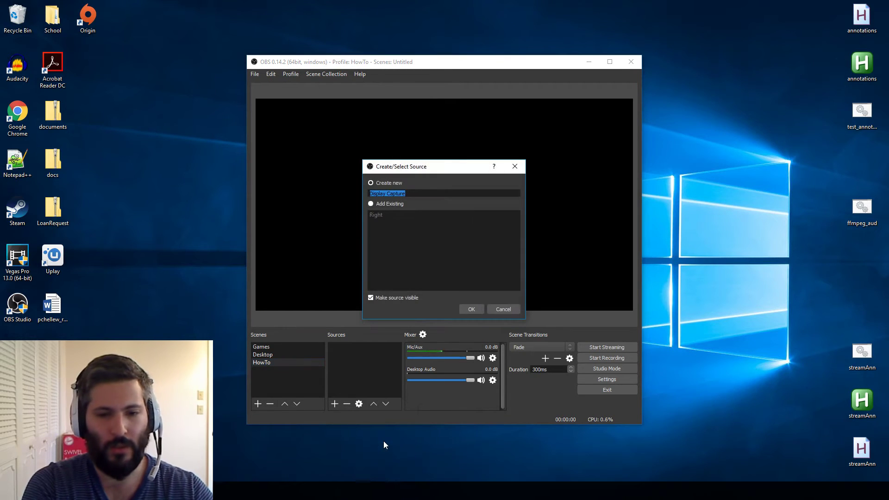
{"action": "type", "text": "S"}
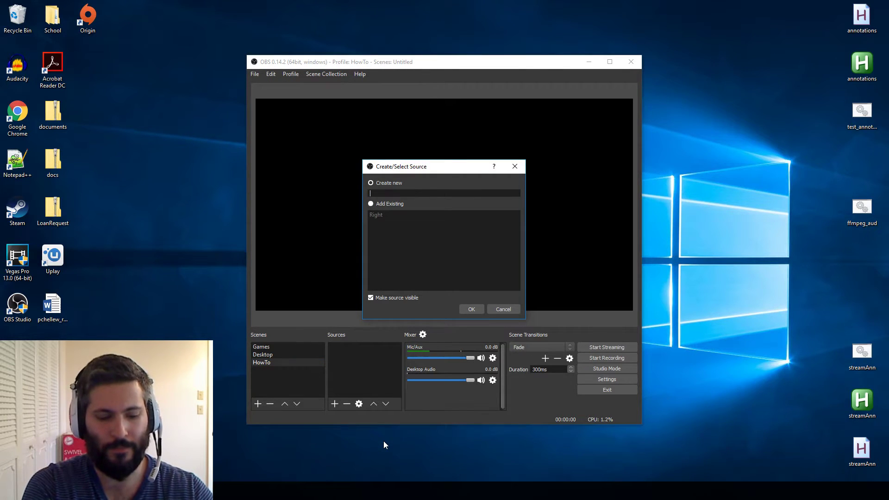
{"action": "type", "text": "creen"}
{"action": "key", "text": "Return"}
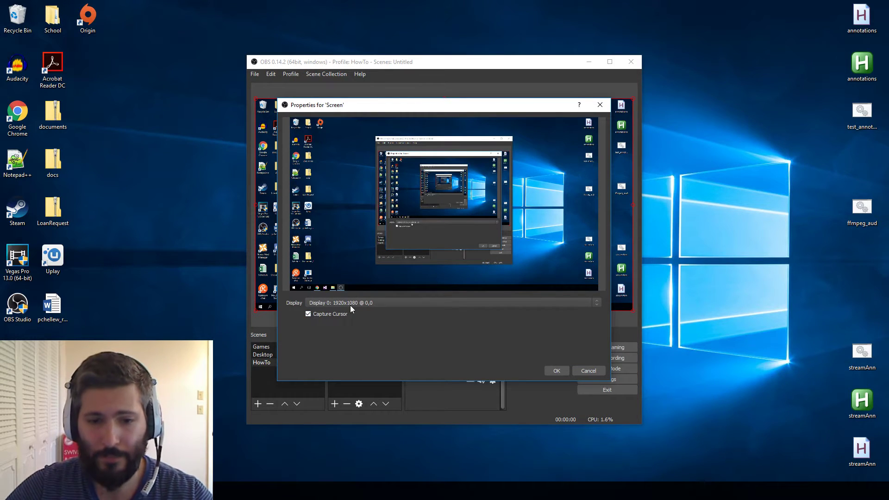
- Try the Screen source's properties by toggling cursor capture off and on and switching the display between Display 0 and Display 1
{"action": "left_click", "coordinate": [326, 314]}
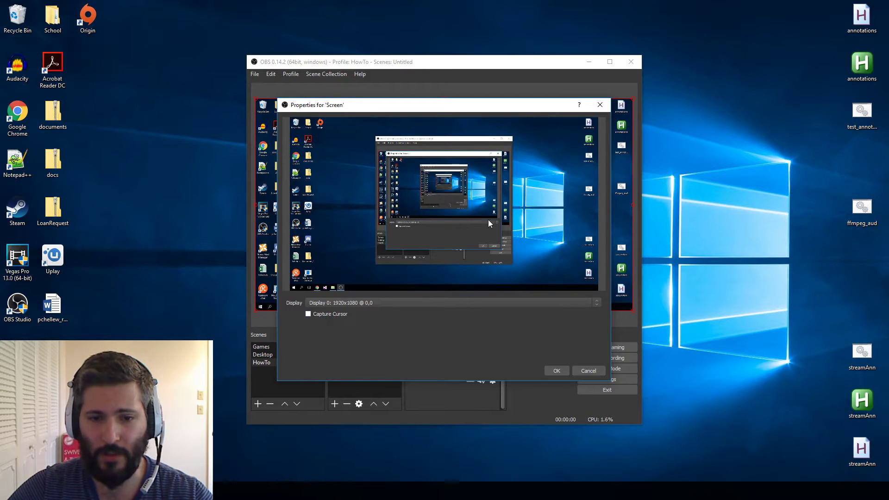
{"action": "left_click", "coordinate": [323, 315]}
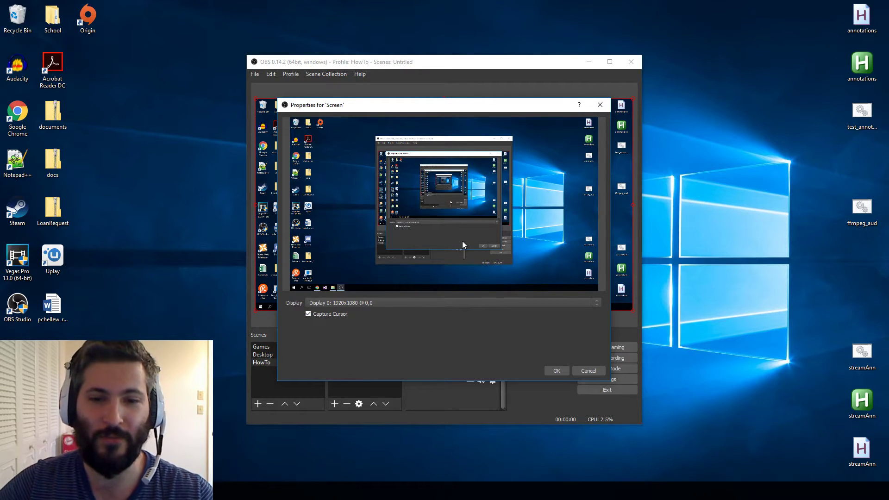
{"action": "left_click", "coordinate": [375, 302]}
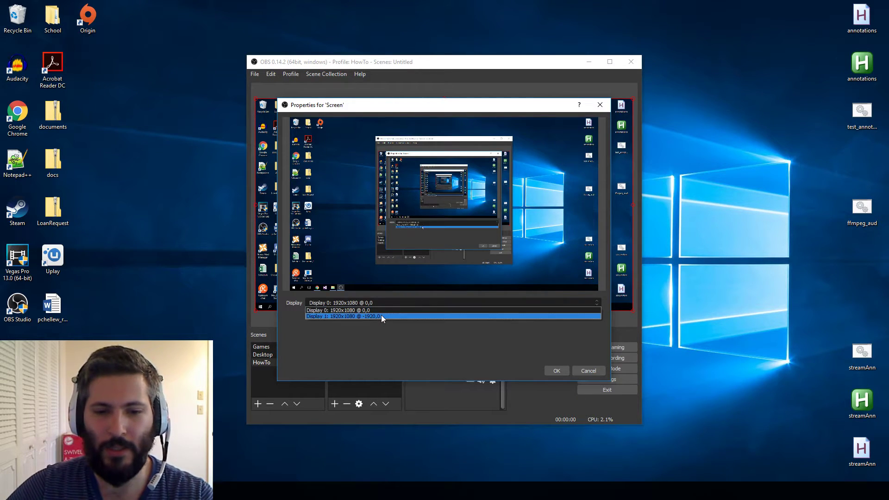
{"action": "left_click", "coordinate": [381, 314]}
{"action": "left_click", "coordinate": [380, 302]}
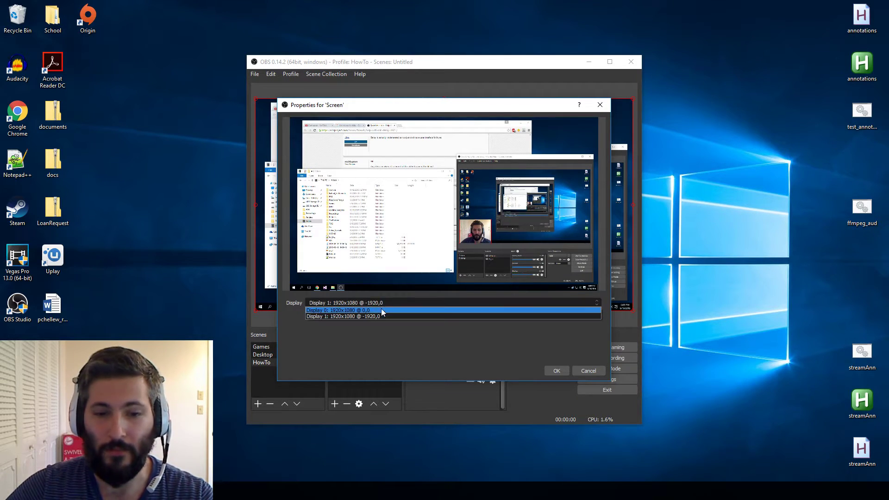
{"action": "left_click", "coordinate": [381, 309]}
{"action": "left_click", "coordinate": [383, 303]}
{"action": "left_click", "coordinate": [387, 314]}
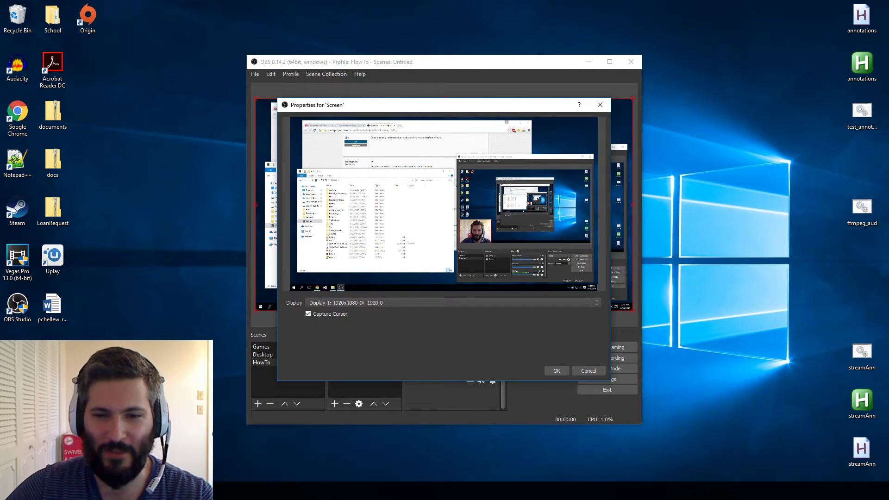
{"action": "left_click", "coordinate": [347, 302]}
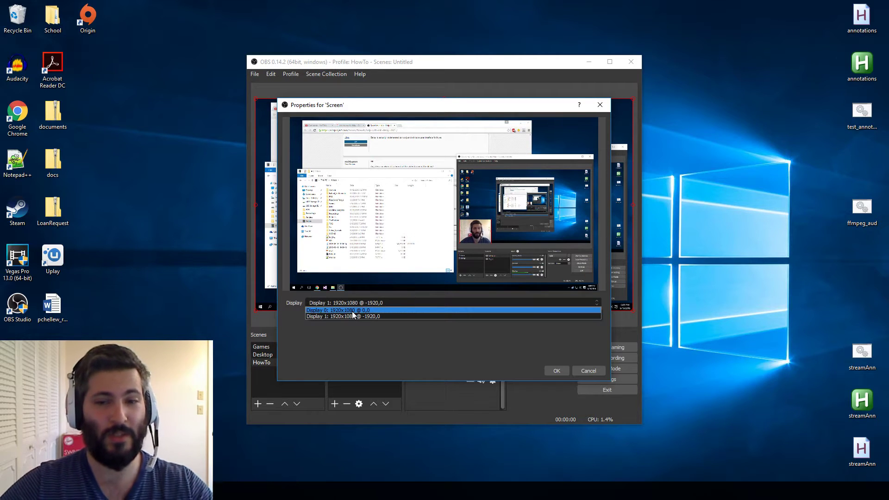
{"action": "key", "text": "Escape"}
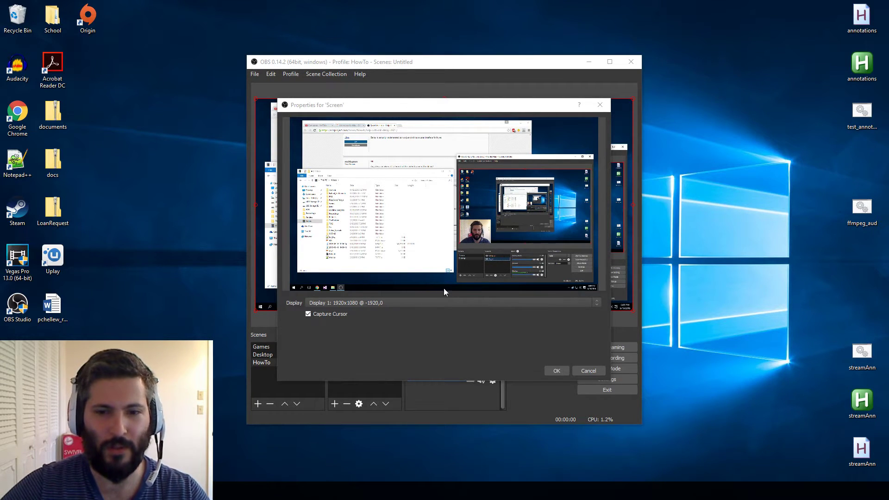
- Set the Screen source to capture Display 0: 1920x1080 @ 0,0 and accept its properties
{"action": "left_click", "coordinate": [356, 304]}
{"action": "left_click", "coordinate": [353, 310]}
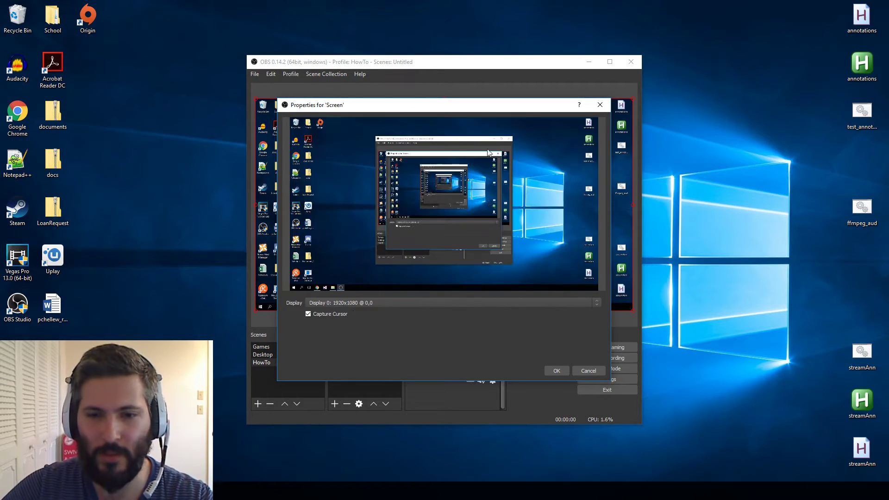
{"action": "left_click", "coordinate": [556, 370]}
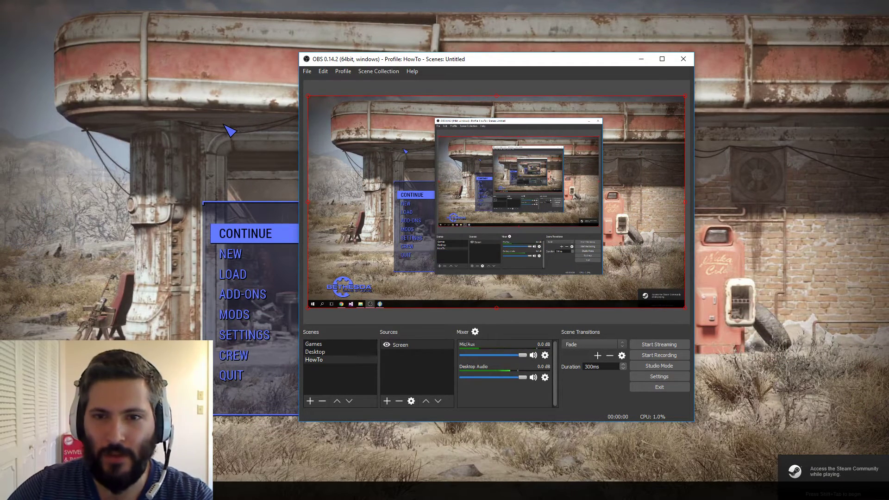
- Maximize and restore the OBS window, and reposition it slightly higher over the running game
{"action": "double_click", "coordinate": [435, 62]}
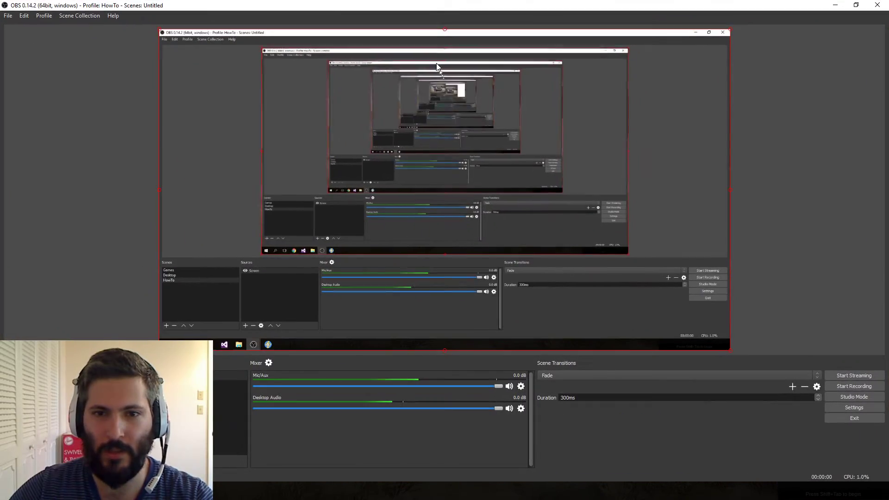
{"action": "double_click", "coordinate": [435, 8]}
{"action": "left_click_drag", "start_coordinate": [521, 64], "coordinate": [486, 35]}
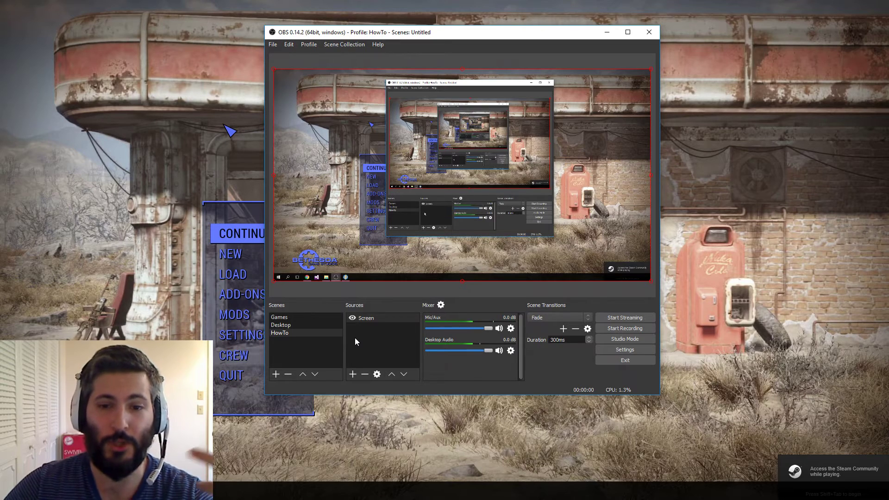
- View the sources of the Games scene and return to the HowTo scene
{"action": "left_click", "coordinate": [317, 317]}
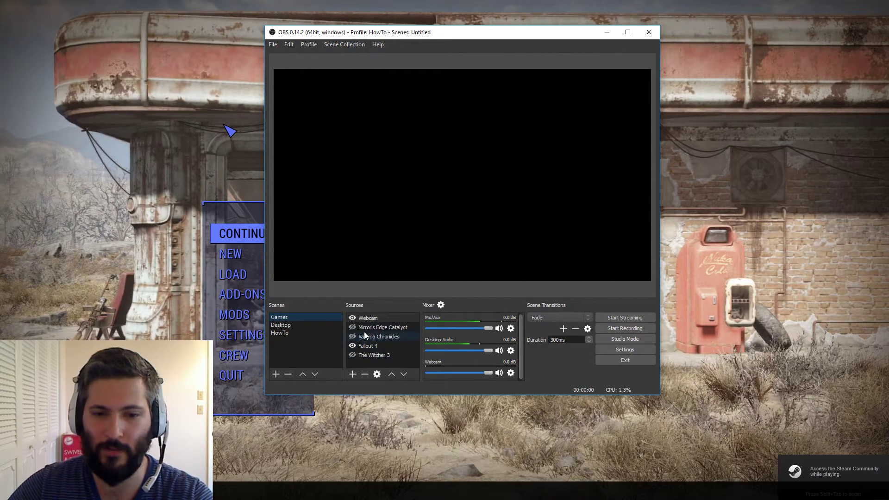
{"action": "left_click", "coordinate": [280, 333]}
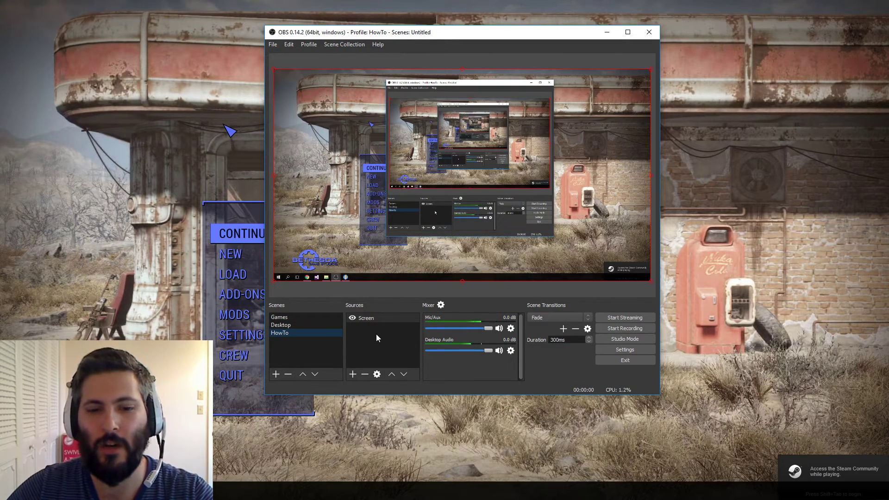
- Toggle the Screen source's visibility off and on, leaving it visible in the HowTo scene
{"action": "left_click", "coordinate": [354, 319]}
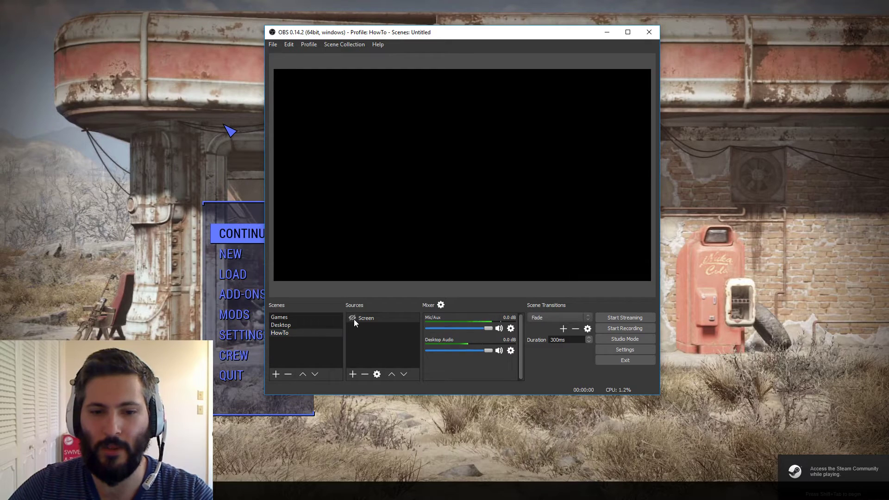
{"action": "left_click", "coordinate": [352, 318]}
{"action": "left_click", "coordinate": [352, 318]}
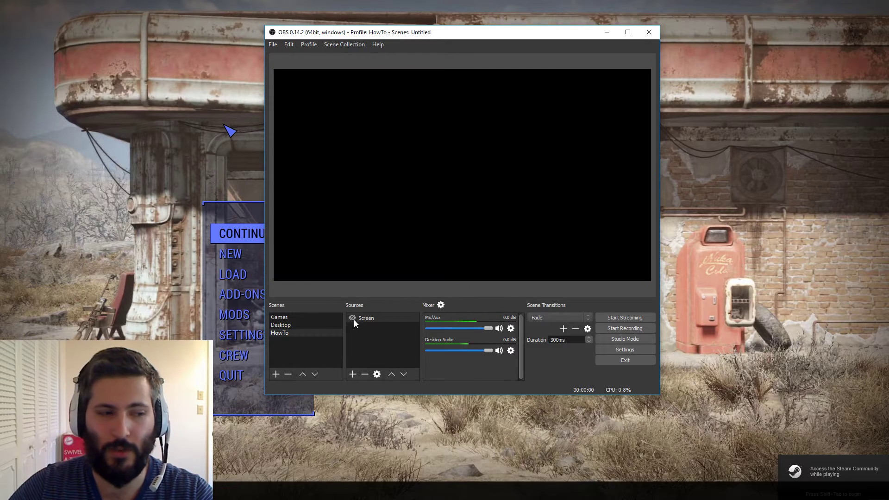
{"action": "left_click", "coordinate": [352, 318]}
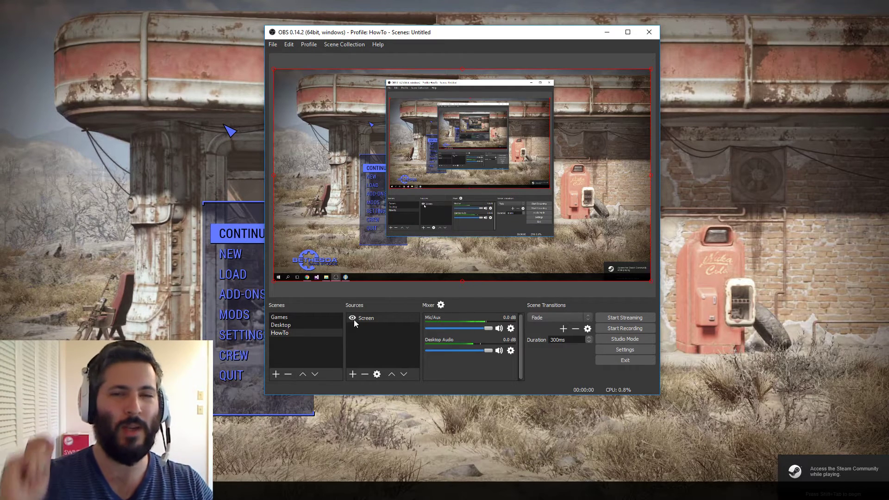
- Add a new Window Capture source named Window to the HowTo scene
{"action": "left_click", "coordinate": [352, 374]}
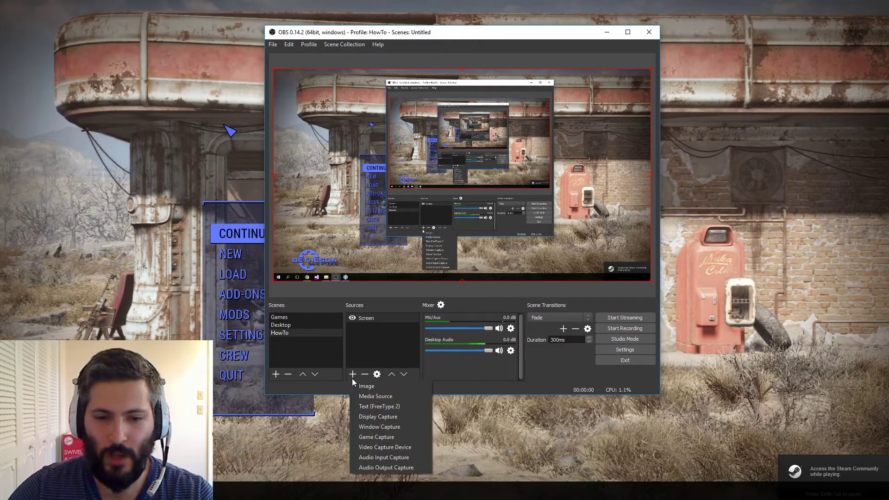
{"action": "left_click", "coordinate": [388, 426]}
{"action": "type", "text": "Window"}
{"action": "key", "text": "Return"}
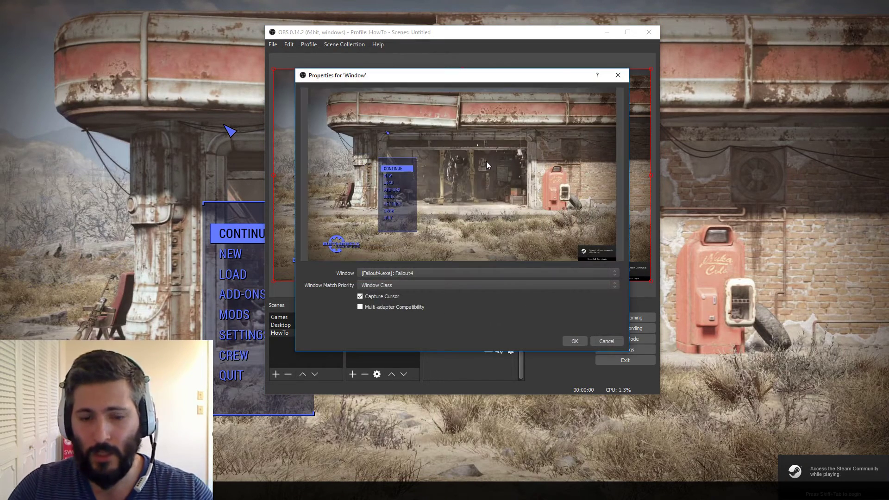
- Preview the Chrome, OBS and Videos windows as the Window source's capture target, and return it to [Fallout4.exe]: Fallout4
{"action": "left_click", "coordinate": [412, 272]}
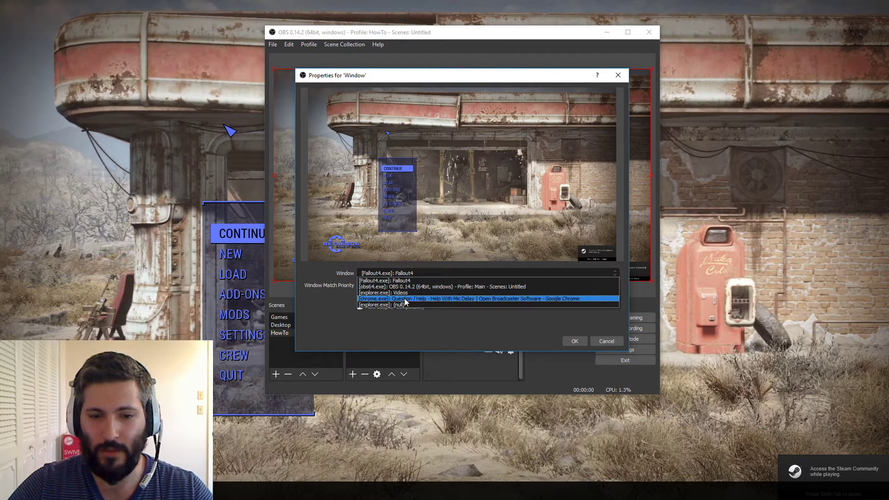
{"action": "left_click", "coordinate": [404, 298]}
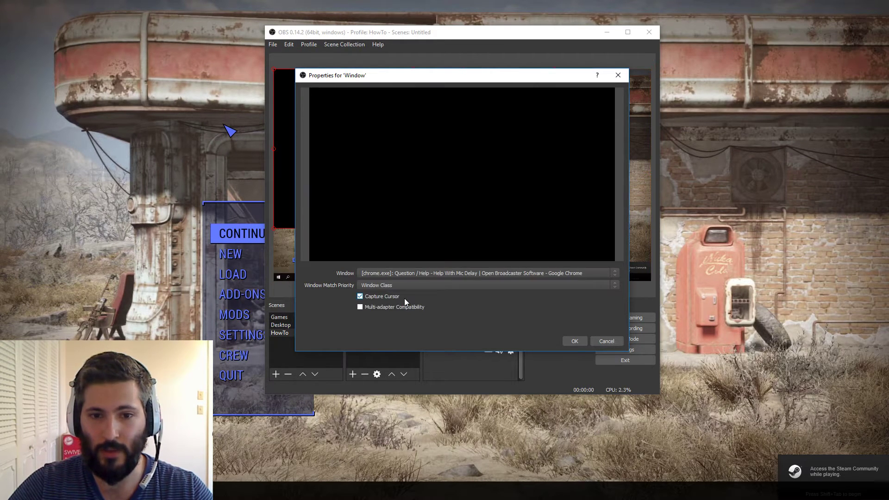
{"action": "left_click", "coordinate": [429, 274]}
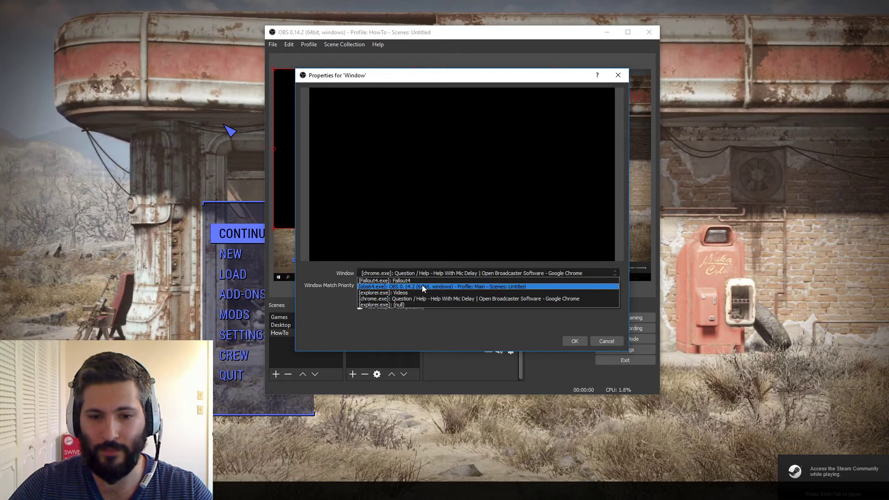
{"action": "left_click", "coordinate": [421, 285]}
{"action": "left_click", "coordinate": [423, 276]}
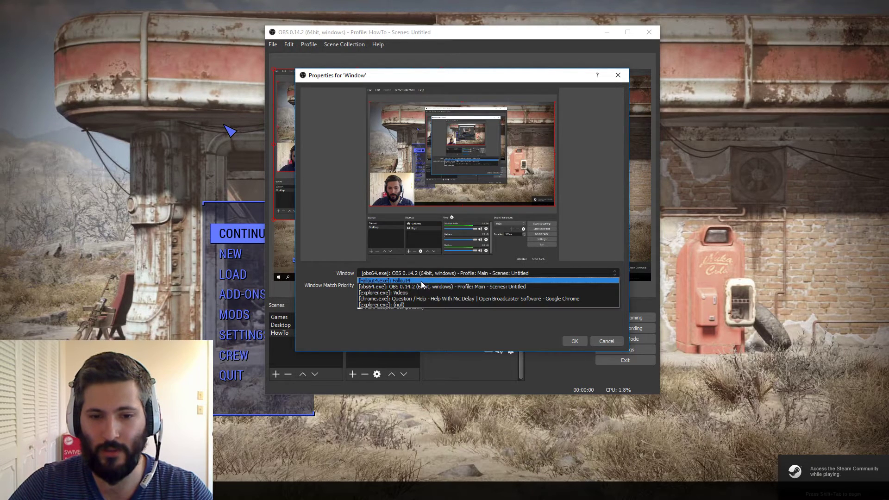
{"action": "left_click", "coordinate": [421, 291]}
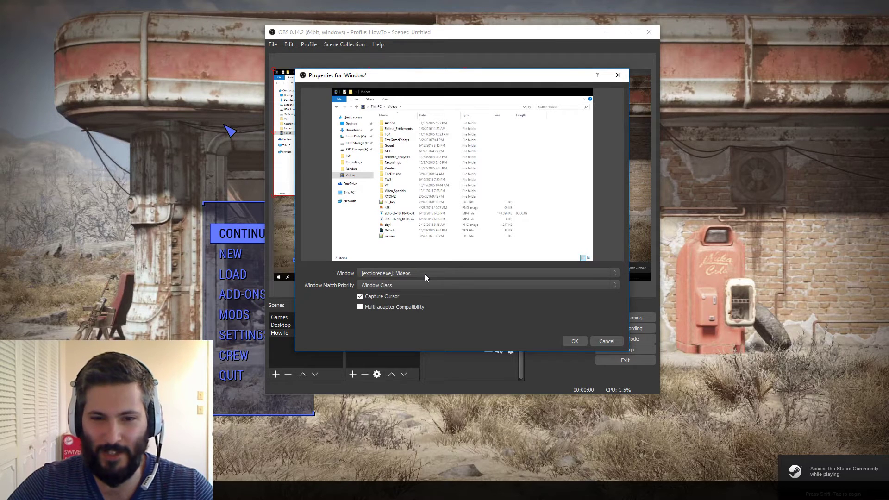
{"action": "left_click", "coordinate": [424, 276]}
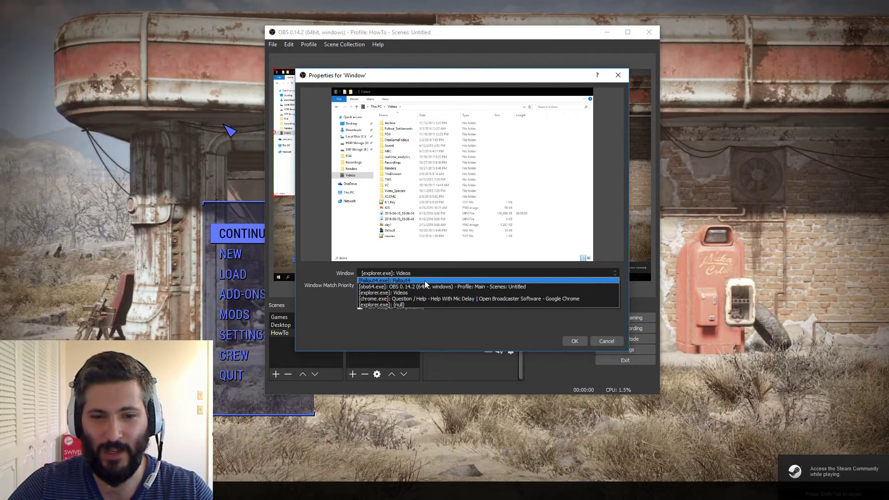
{"action": "left_click", "coordinate": [424, 280]}
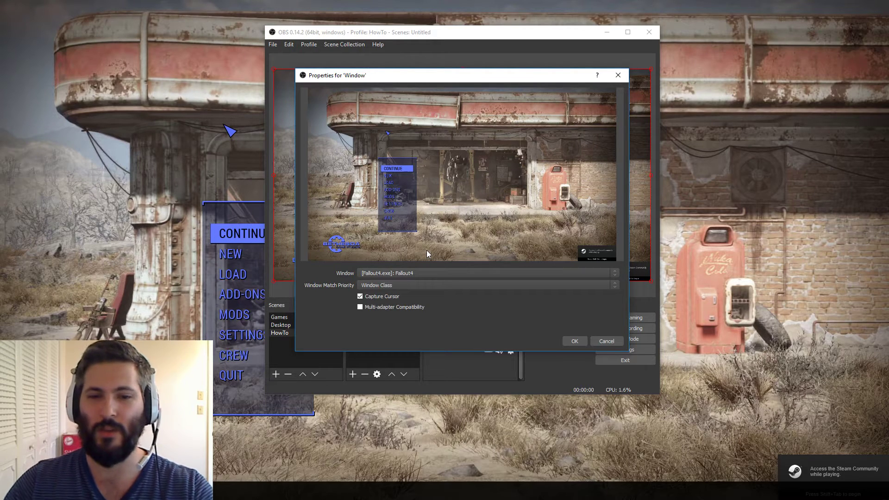
- Set the Window source's match priority to Window Title, keep Fallout4 as its capture target, and accept the properties
{"action": "left_click", "coordinate": [433, 284]}
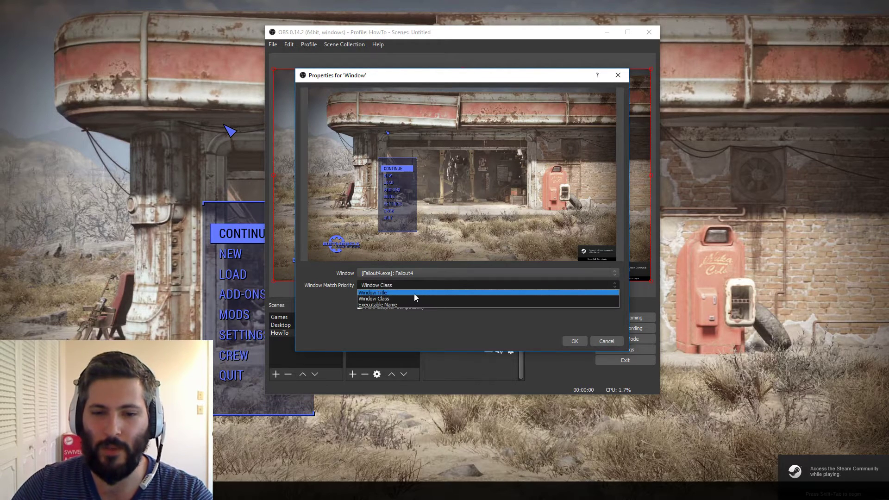
{"action": "left_click", "coordinate": [414, 294]}
{"action": "left_click", "coordinate": [423, 273]}
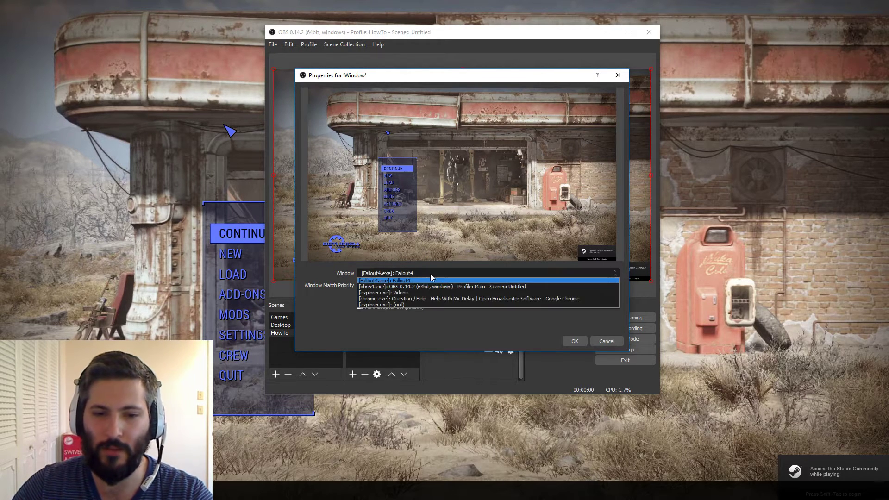
{"action": "left_click", "coordinate": [461, 330]}
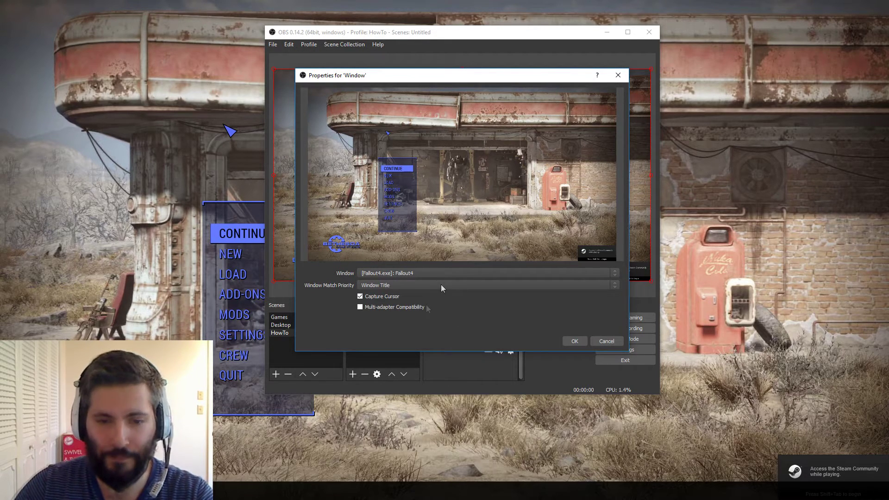
{"action": "left_click", "coordinate": [566, 341]}
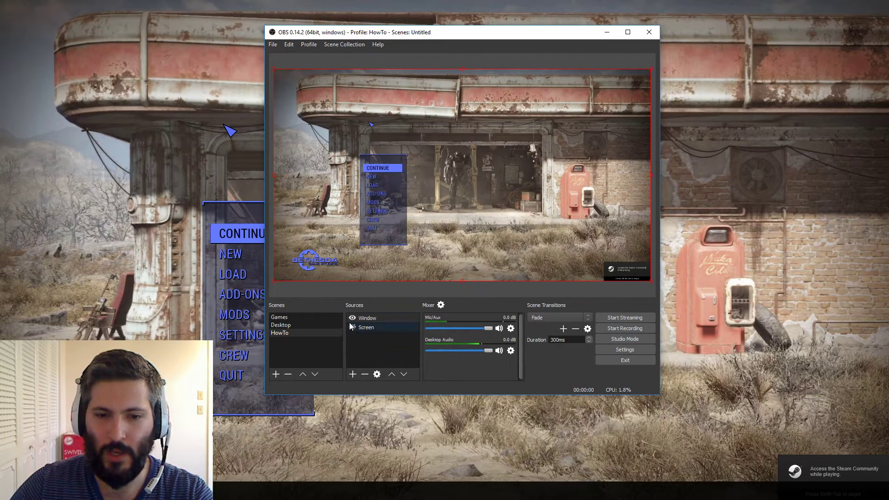
- Toggle the Window source's visibility off and on several times, leaving it hidden in the HowTo scene
{"action": "left_click", "coordinate": [352, 318]}
{"action": "left_click", "coordinate": [352, 317]}
{"action": "left_click", "coordinate": [353, 318]}
{"action": "left_click", "coordinate": [352, 319]}
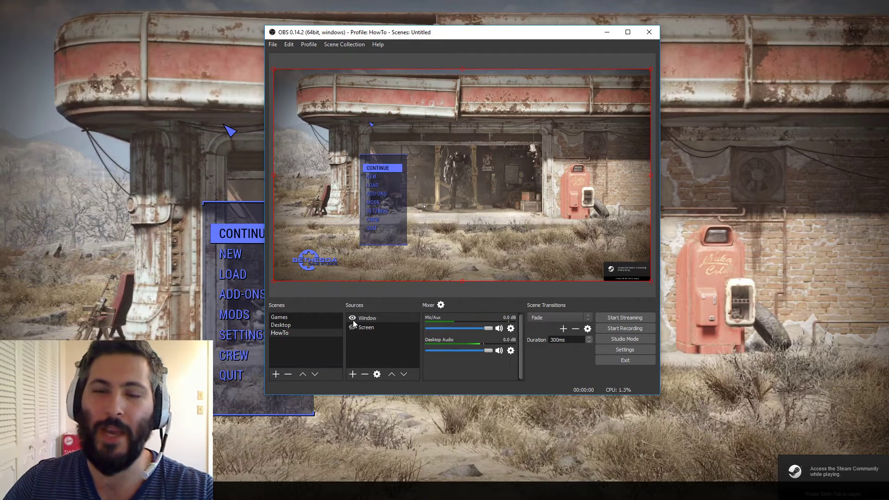
{"action": "left_click", "coordinate": [352, 318]}
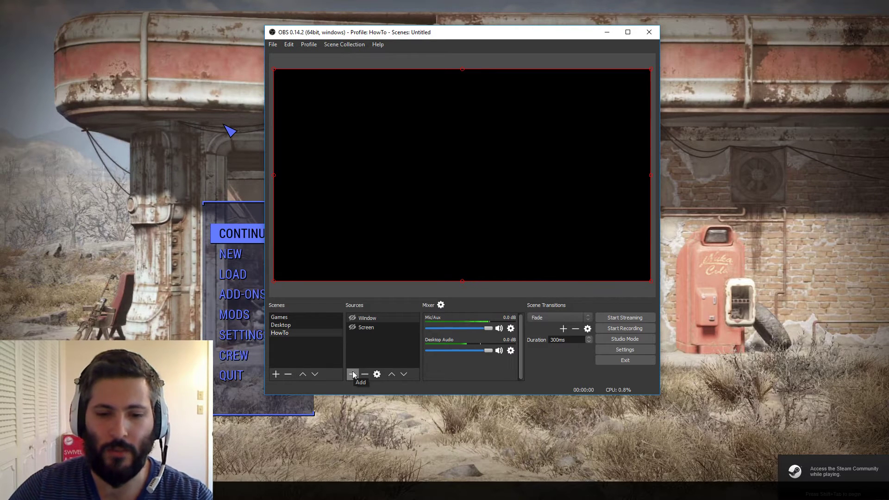
- Add a new Game Capture source named Game to the HowTo scene
{"action": "left_click", "coordinate": [352, 374]}
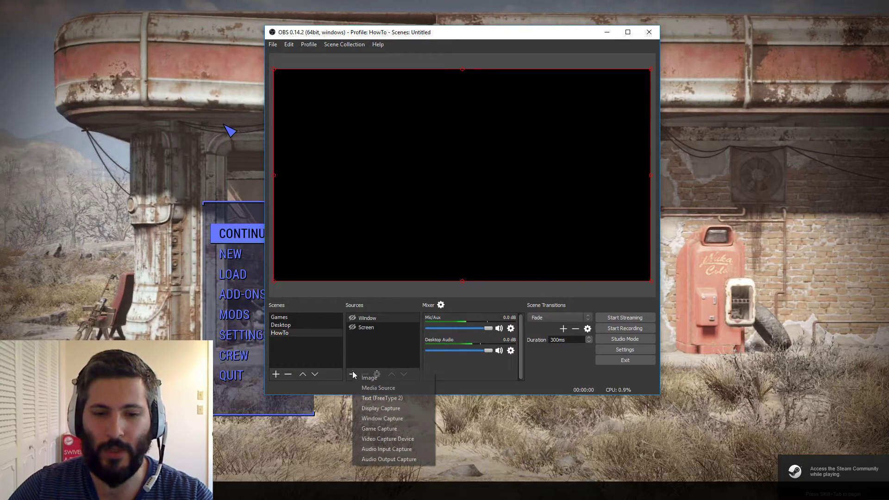
{"action": "left_click", "coordinate": [410, 428]}
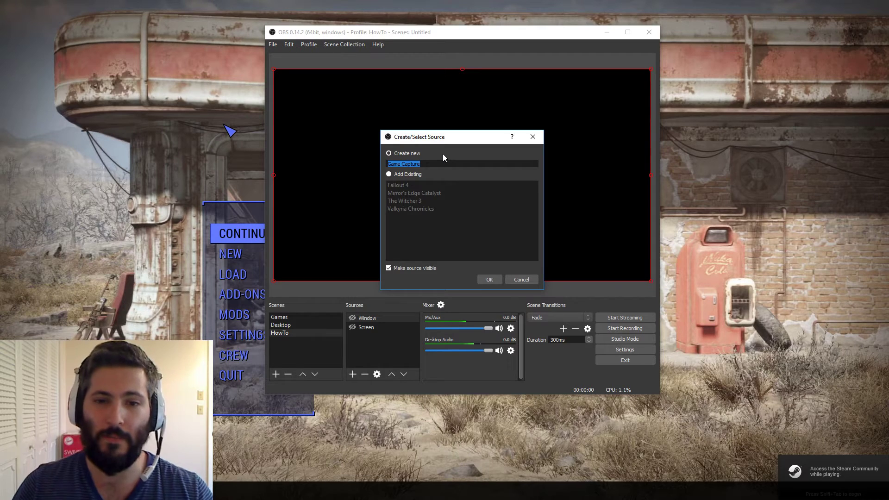
{"action": "type", "text": "Game"}
{"action": "key", "text": "Return"}
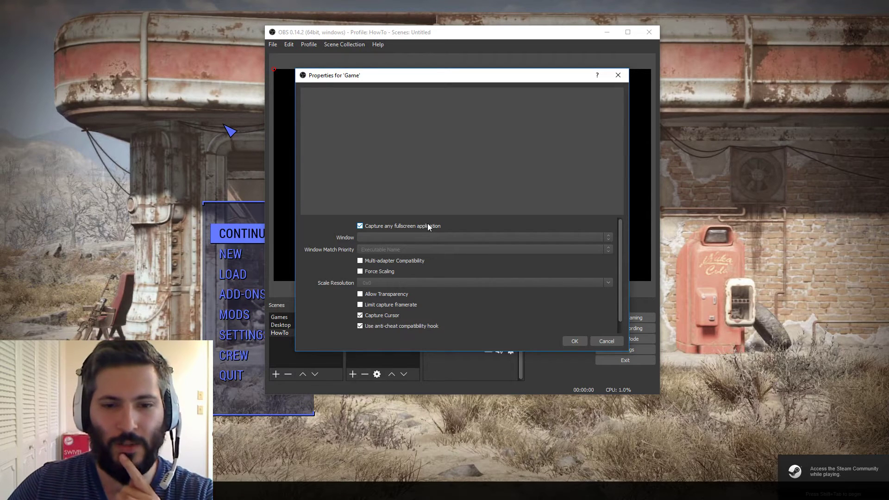
- Turn off capturing any fullscreen application for the Game source, choose [Fallout4.exe]: Fallout4 as its window, and accept the properties
{"action": "left_click", "coordinate": [360, 225]}
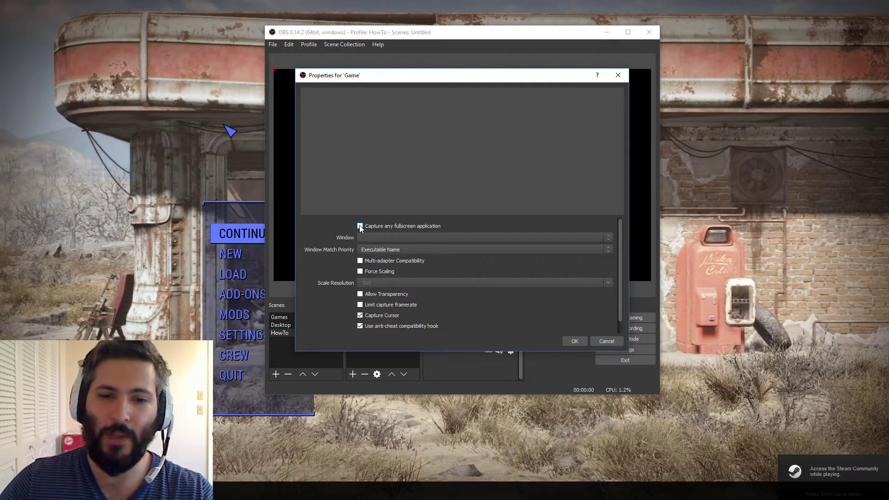
{"action": "left_click", "coordinate": [405, 236]}
{"action": "left_click", "coordinate": [407, 248]}
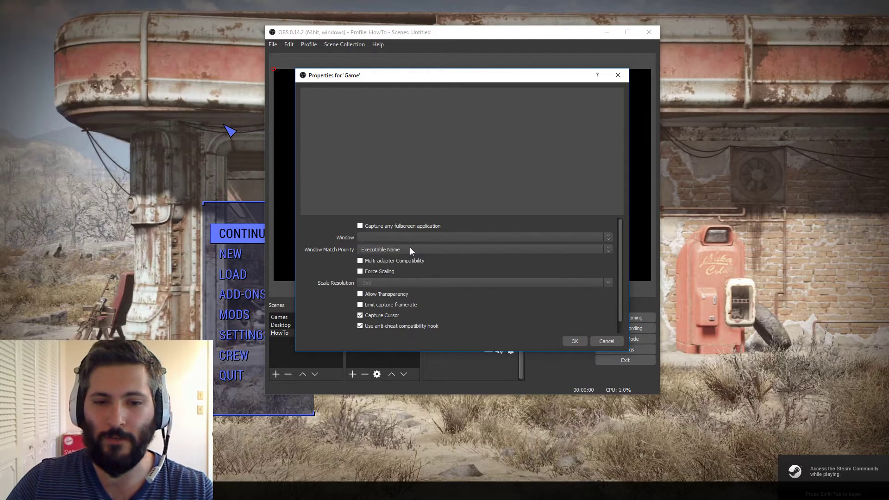
{"action": "left_click", "coordinate": [405, 238]}
{"action": "left_click", "coordinate": [403, 253]}
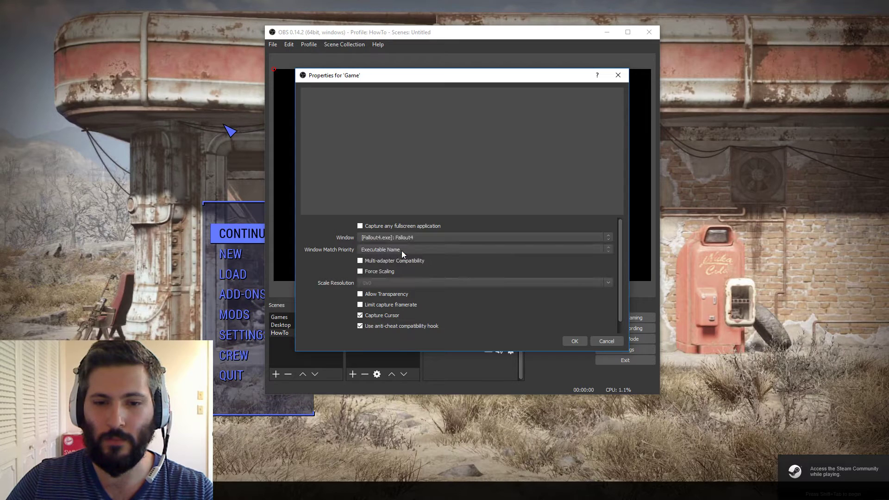
{"action": "left_click", "coordinate": [573, 342]}
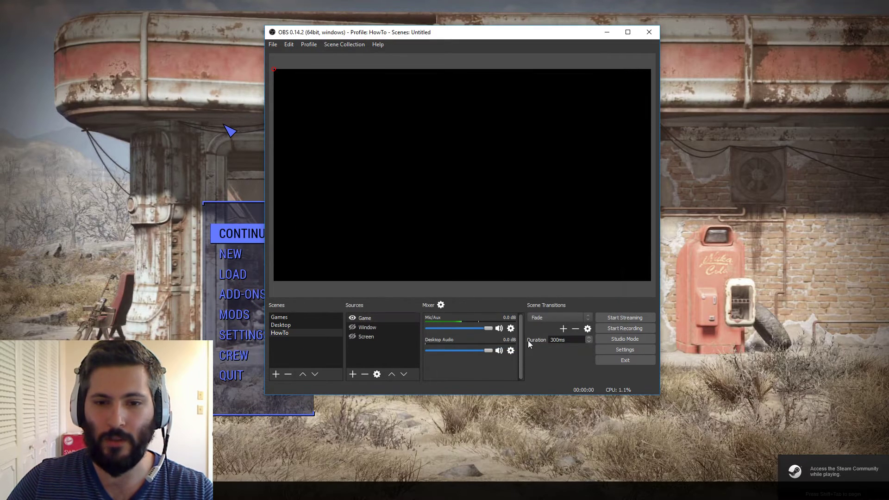
- Make the Window source visible again and remove it from the HowTo scene
{"action": "left_click", "coordinate": [353, 327]}
{"action": "right_click", "coordinate": [366, 328]}
{"action": "left_click", "coordinate": [390, 362]}
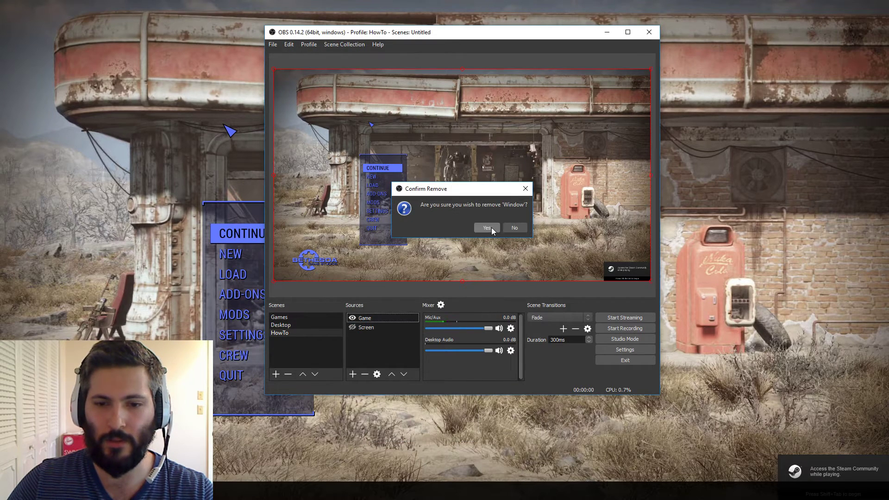
{"action": "left_click", "coordinate": [490, 227]}
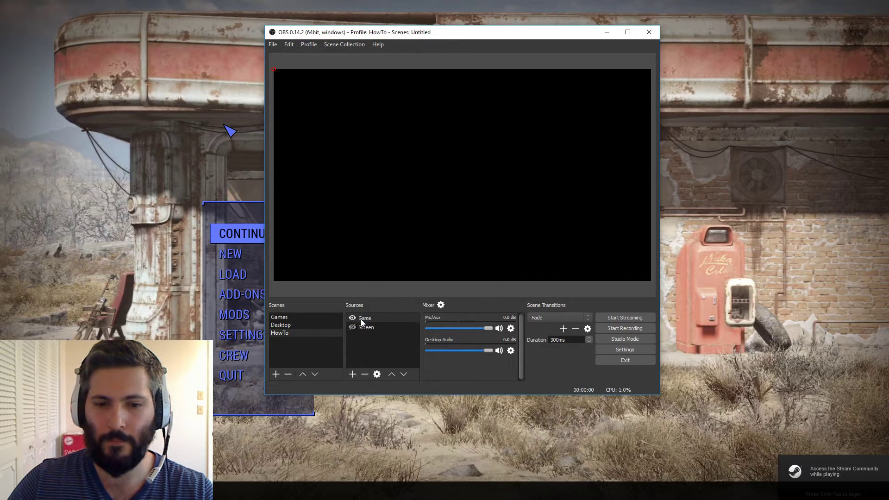
- Select the Game source, switch to the Fallout 4 game, and return to OBS so the game can be captured
{"action": "right_click", "coordinate": [361, 321]}
{"action": "left_click", "coordinate": [394, 308]}
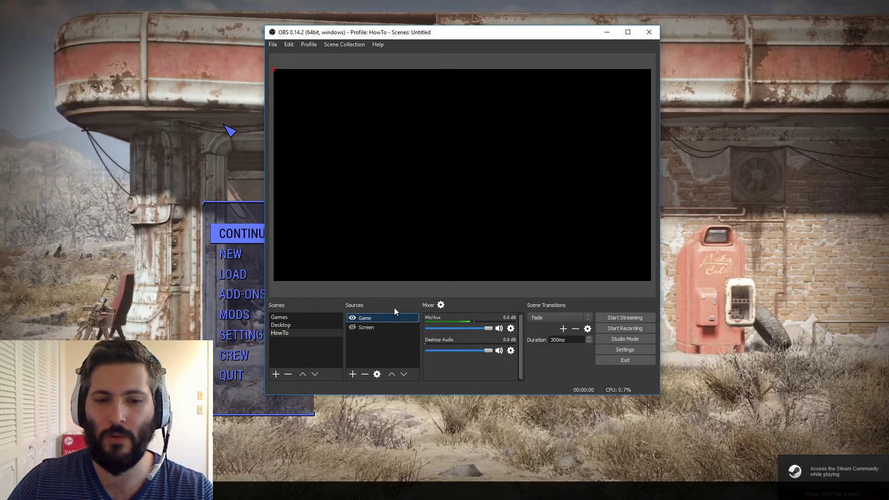
{"action": "key", "text": "alt+Tab"}
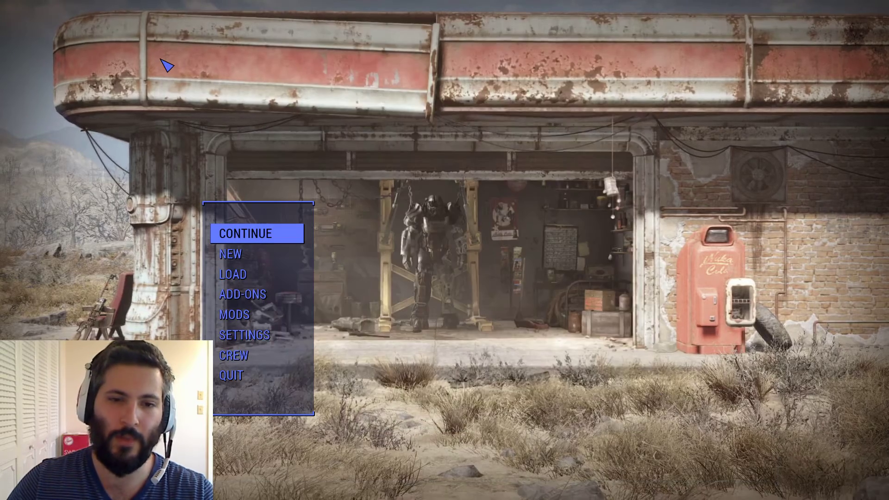
{"action": "key", "text": "alt+Tab"}
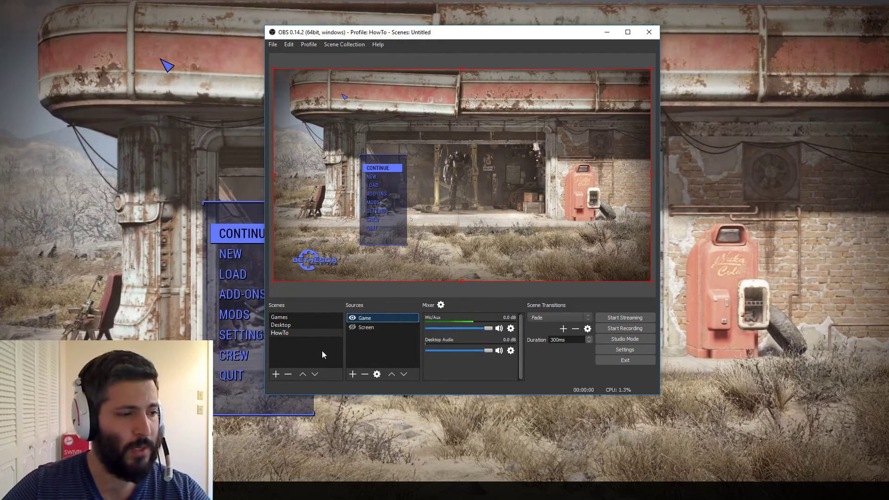
- Add a new Video Capture Device source named Webcam2 to the HowTo scene
{"action": "left_click", "coordinate": [353, 373]}
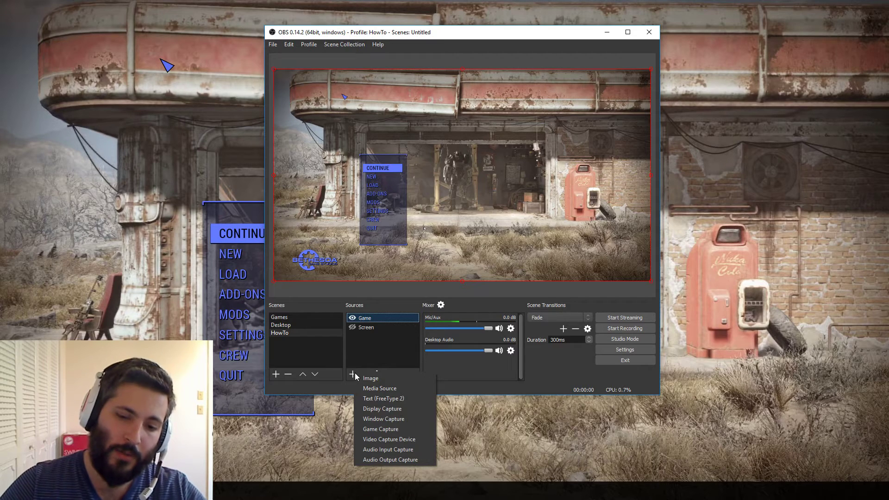
{"action": "left_click", "coordinate": [387, 439]}
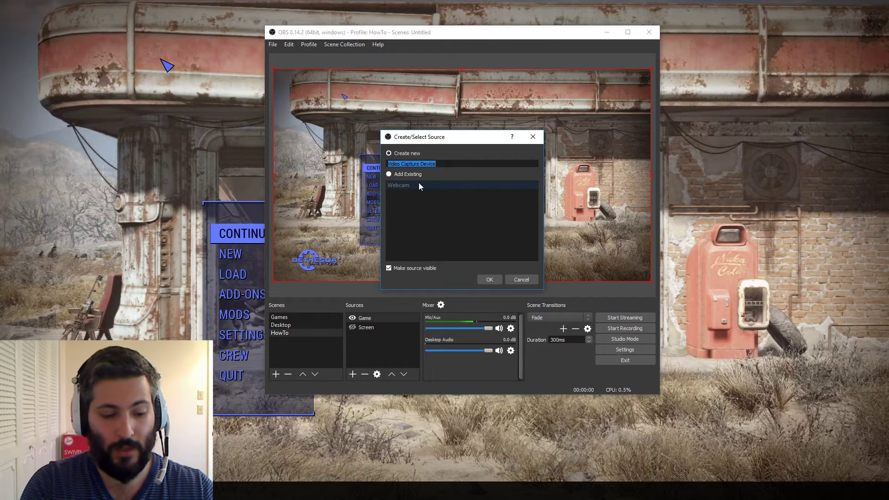
{"action": "type", "text": "ebcam2"}
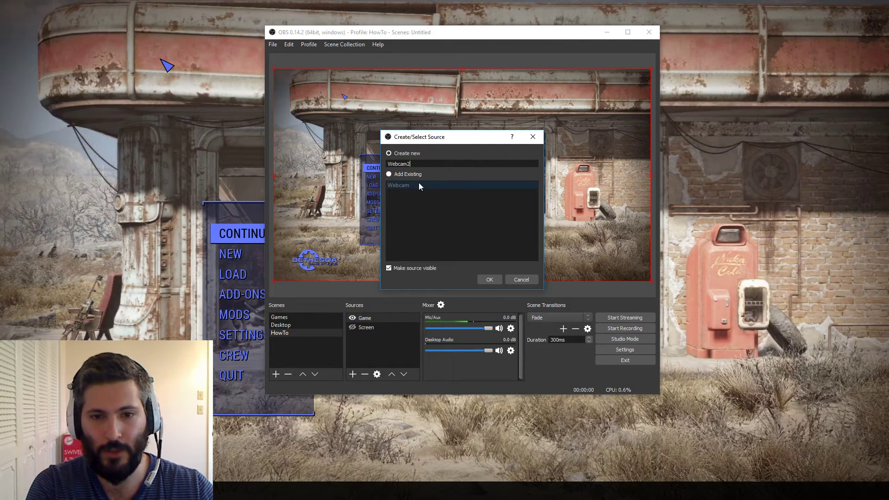
{"action": "key", "text": "Return"}
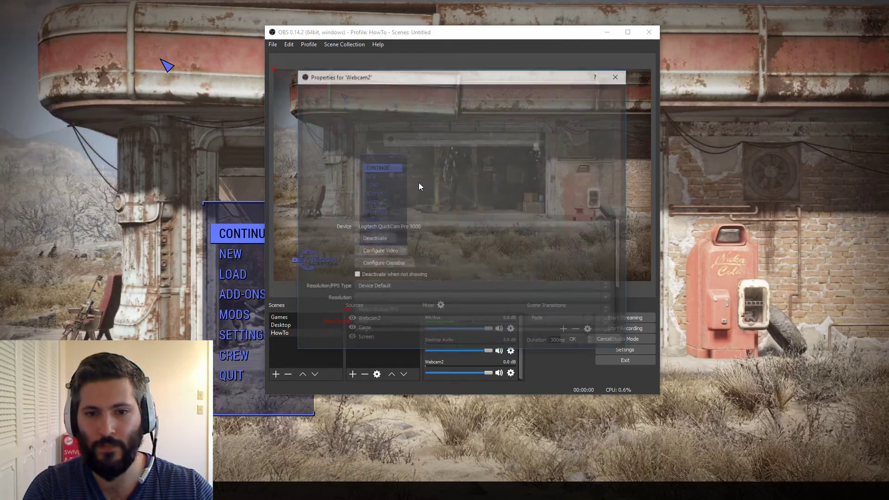
- Review the device, resolution, video format, colour and buffering options in the Webcam2 properties
{"action": "left_click", "coordinate": [429, 226]}
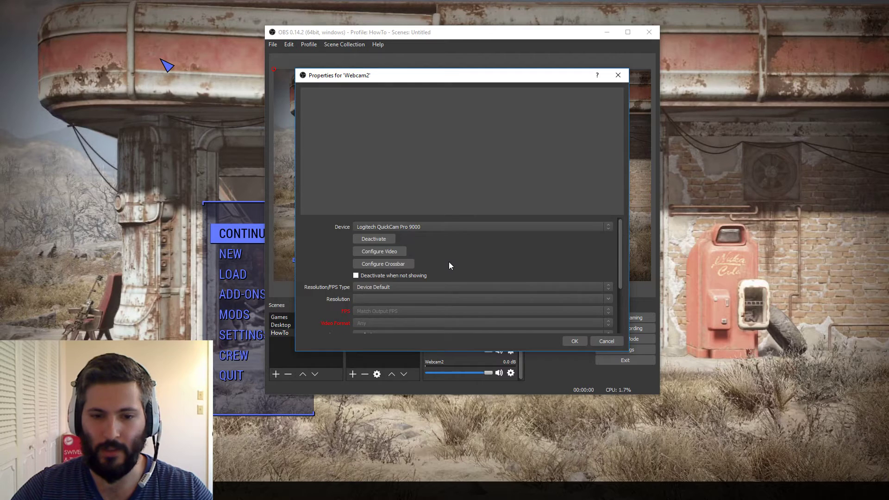
{"action": "scroll", "coordinate": [463, 267], "scroll_direction": "down", "scroll_amount": 2}
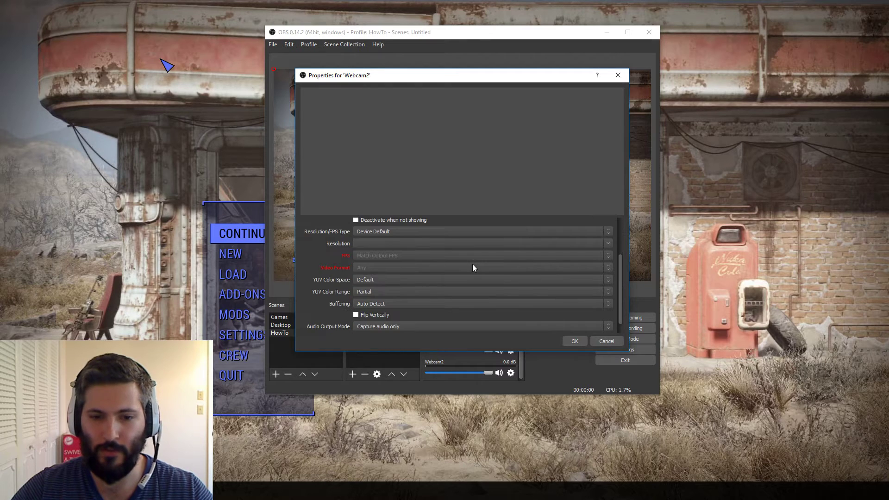
{"action": "left_click", "coordinate": [360, 234]}
{"action": "left_click", "coordinate": [383, 304]}
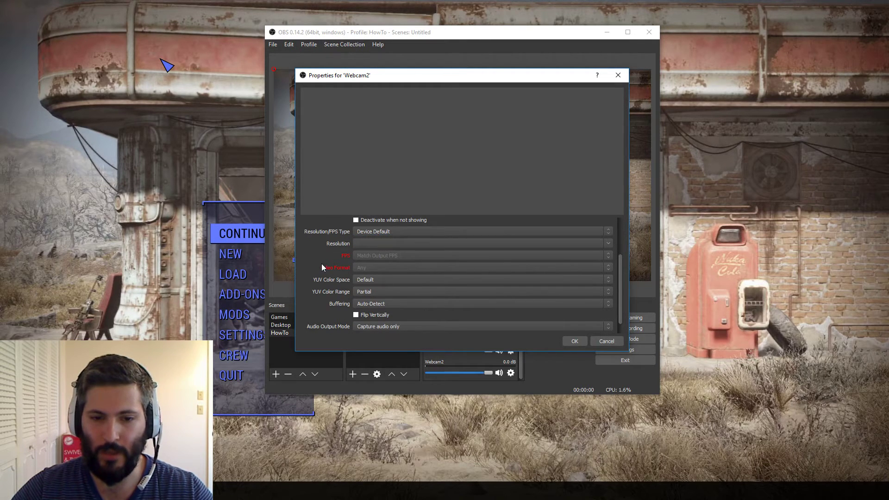
{"action": "scroll", "coordinate": [324, 259], "scroll_direction": "down", "scroll_amount": 1}
{"action": "scroll", "coordinate": [357, 286], "scroll_direction": "up", "scroll_amount": 3}
{"action": "scroll", "coordinate": [352, 287], "scroll_direction": "down", "scroll_amount": 3}
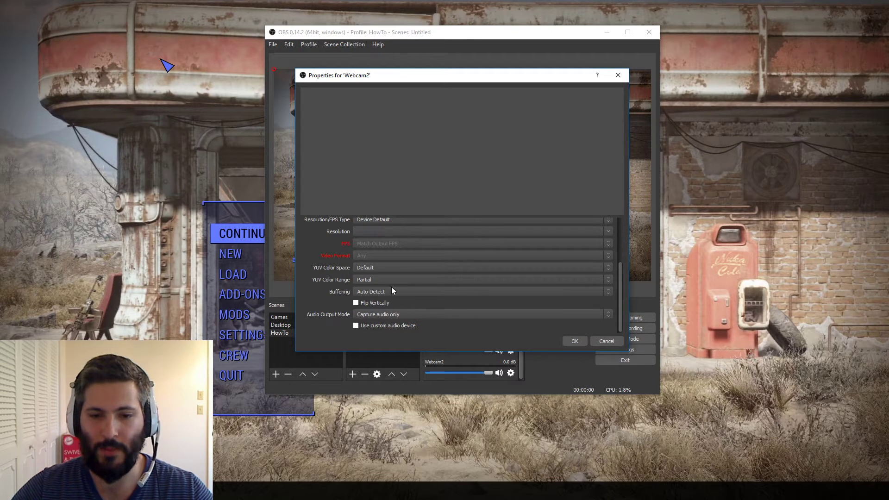
- Enable a custom audio device for Webcam2 with audio output mode Capture audio only, accept the properties, and hide the source
{"action": "left_click", "coordinate": [355, 325]}
{"action": "scroll", "coordinate": [390, 314], "scroll_direction": "down", "scroll_amount": 2}
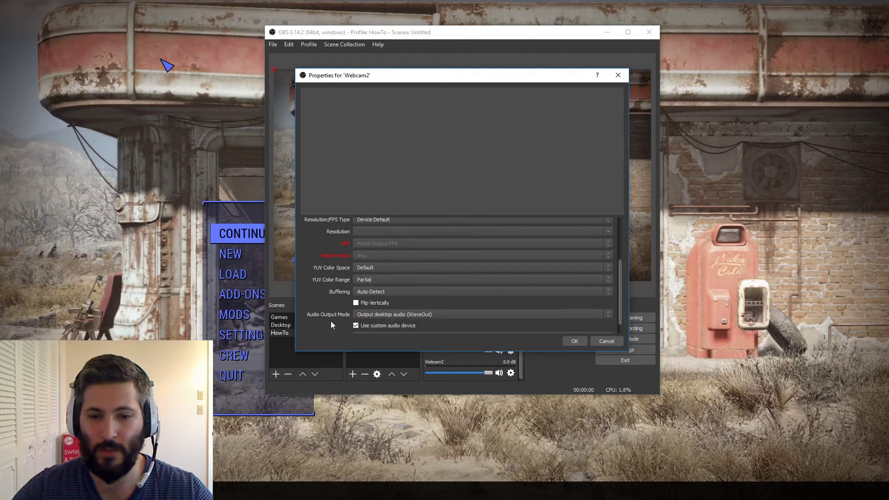
{"action": "scroll", "coordinate": [340, 314], "scroll_direction": "down", "scroll_amount": 1}
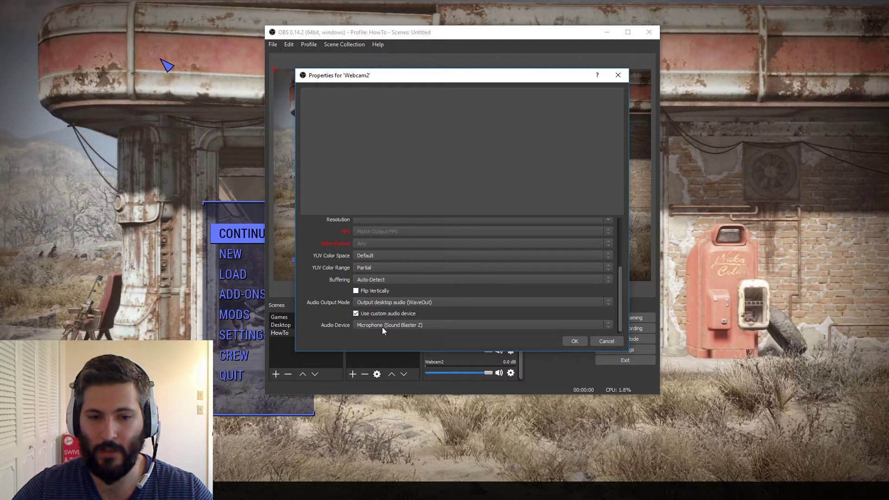
{"action": "left_click", "coordinate": [412, 304]}
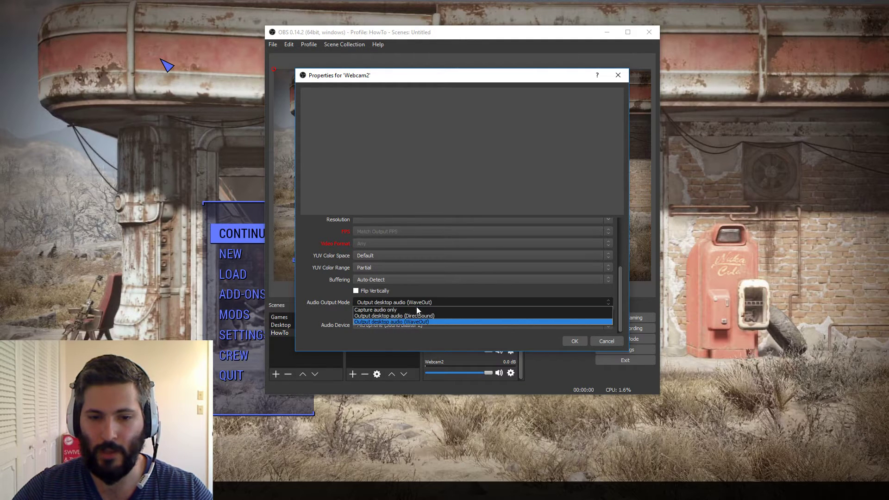
{"action": "left_click", "coordinate": [412, 302]}
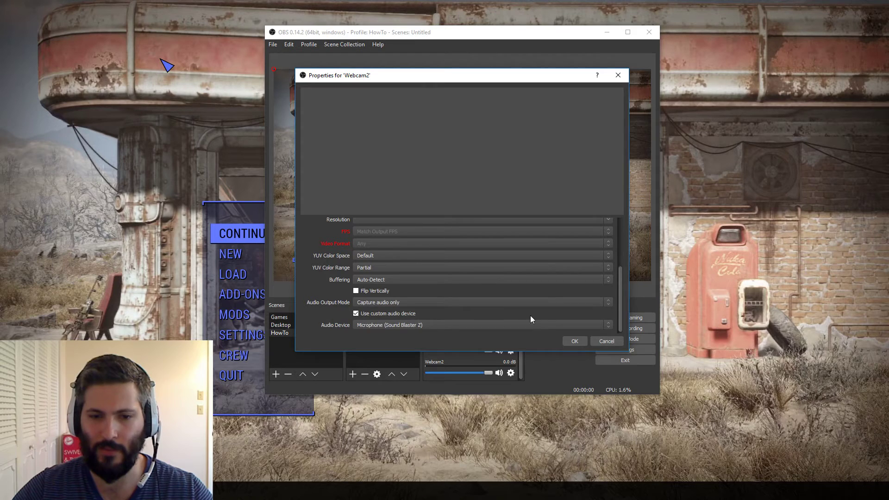
{"action": "left_click", "coordinate": [574, 341]}
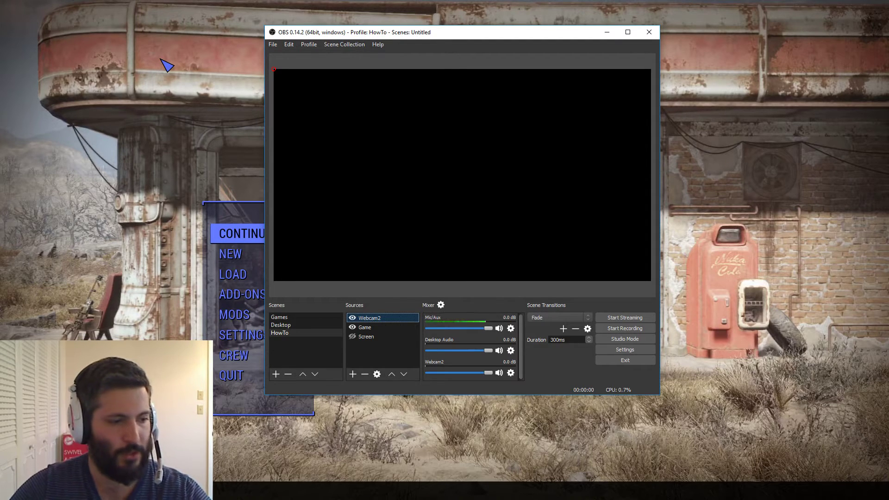
{"action": "left_click", "coordinate": [352, 319]}
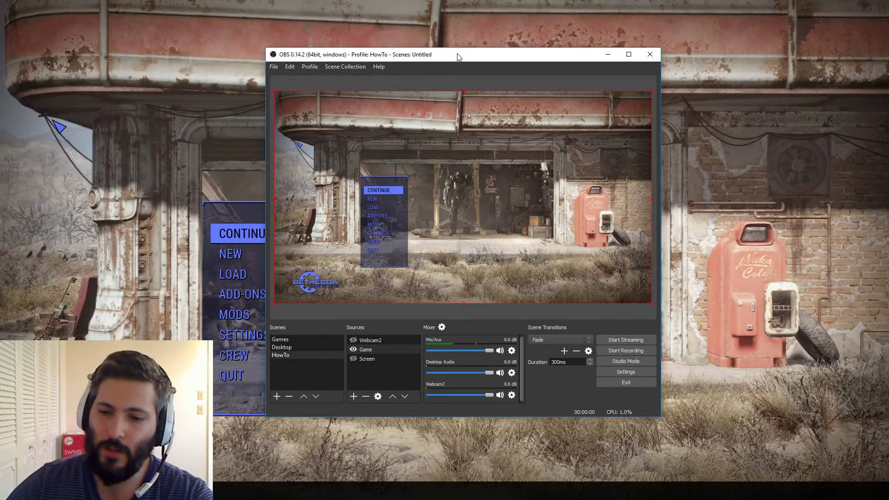
- View the source alignment snapping options in the General settings, and close the settings without changes
{"action": "left_click", "coordinate": [635, 375]}
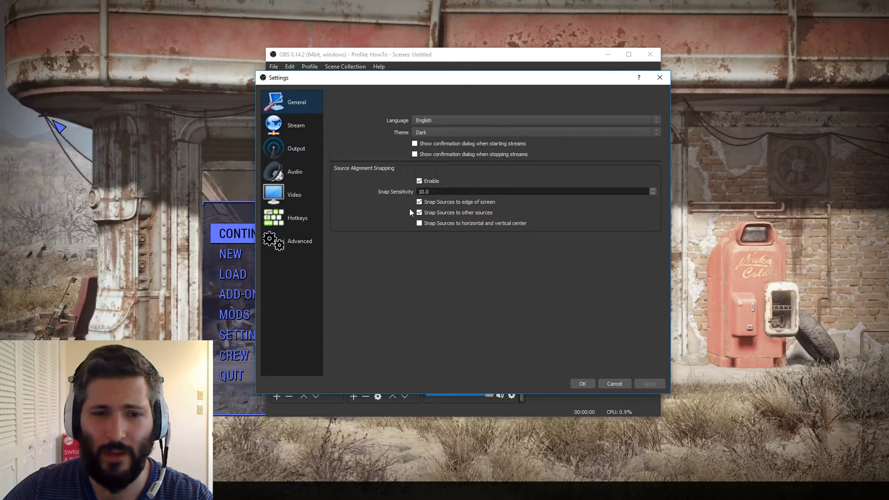
{"action": "left_click_drag", "start_coordinate": [440, 80], "coordinate": [270, 170]}
{"action": "left_click_drag", "start_coordinate": [435, 170], "coordinate": [283, 148]}
{"action": "left_click", "coordinate": [341, 146]}
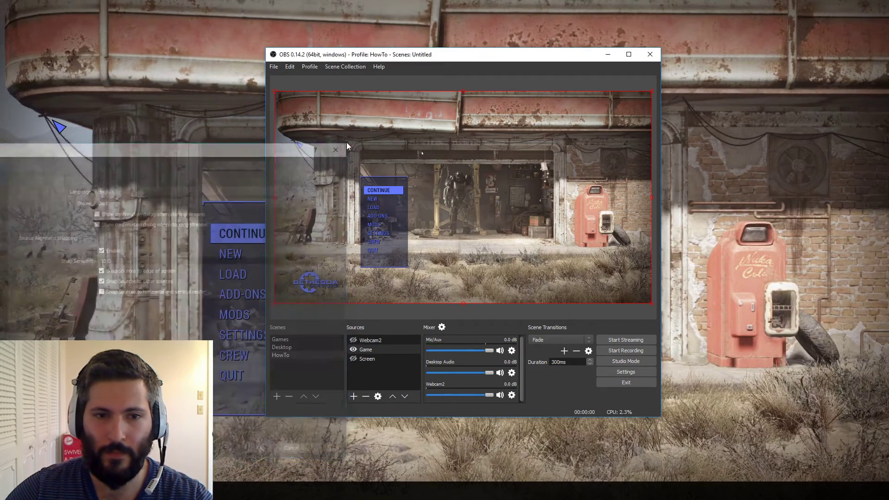
- Shrink the Game source from its upper-left corner to about a third of the canvas width, anchored at the lower-right corner
{"action": "left_click_drag", "start_coordinate": [275, 92], "coordinate": [539, 229]}
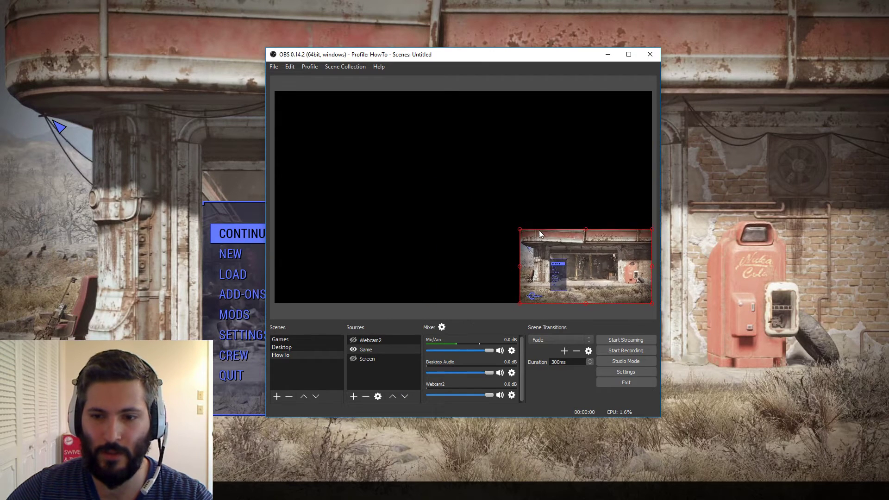
- Move the Game source to the canvas's left edge, just below the upper-left corner
{"action": "left_click_drag", "start_coordinate": [646, 261], "coordinate": [357, 132]}
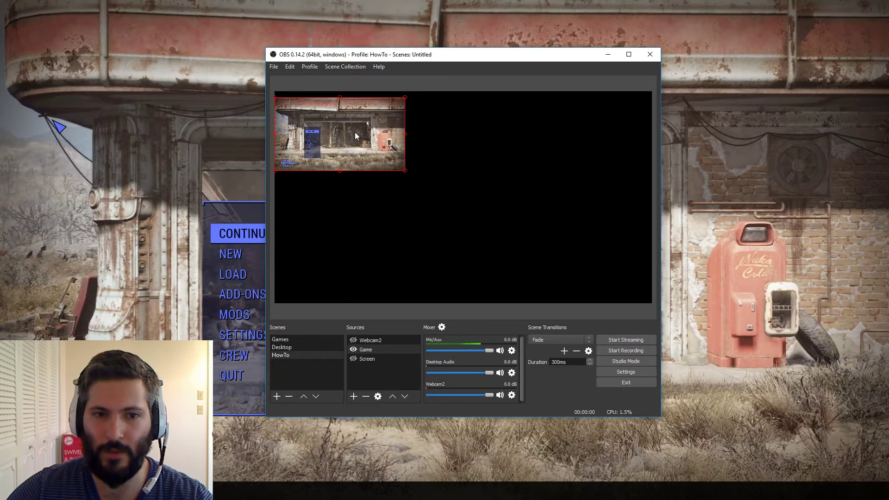
{"action": "mouse_move", "coordinate": [354, 128]}
{"action": "left_mouse_down"}
{"action": "mouse_move", "coordinate": [386, 143]}
{"action": "mouse_move", "coordinate": [387, 130]}
{"action": "mouse_move", "coordinate": [354, 128]}
{"action": "left_mouse_up"}
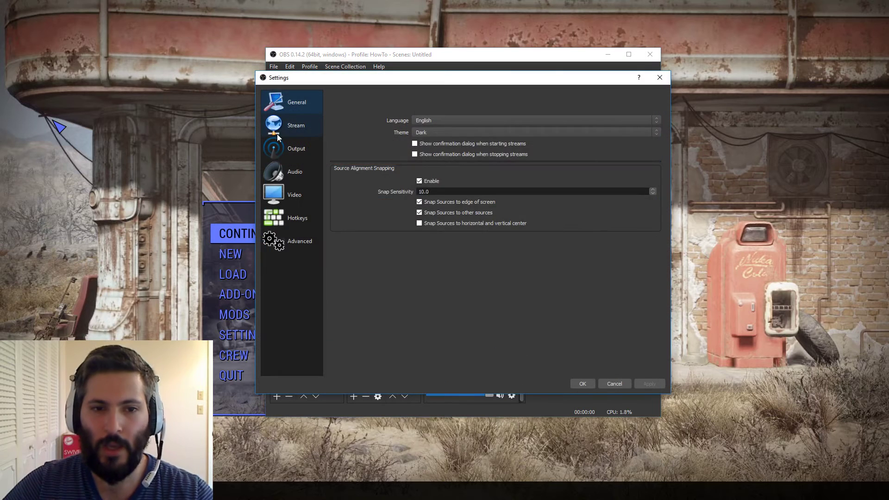
- Set the streaming service to hitbox.tv in the Stream settings, and switch the stream type to Custom Streaming Server
{"action": "left_click", "coordinate": [289, 126]}
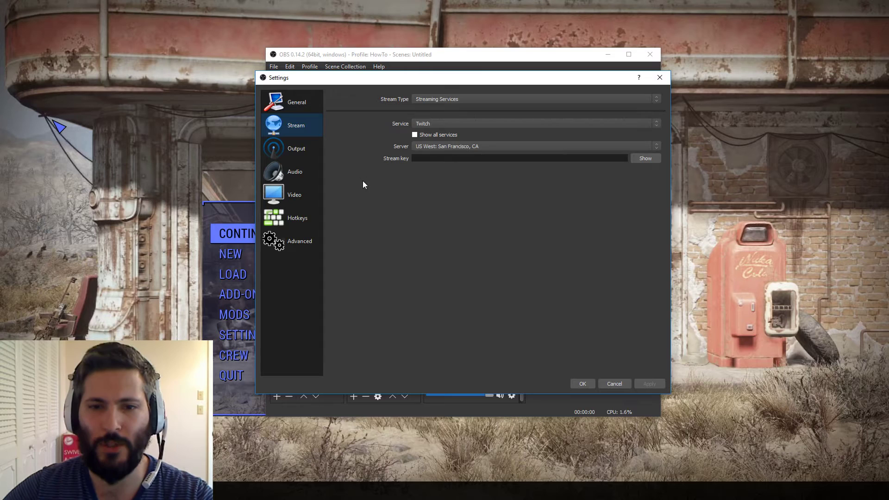
{"action": "left_click", "coordinate": [439, 125]}
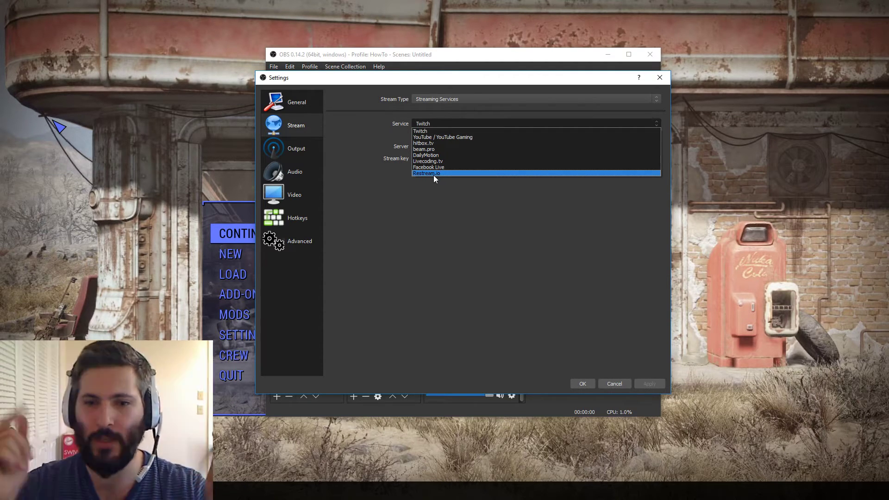
{"action": "left_click", "coordinate": [445, 138]}
{"action": "left_click", "coordinate": [446, 123]}
{"action": "left_click", "coordinate": [437, 141]}
{"action": "left_click", "coordinate": [436, 145]}
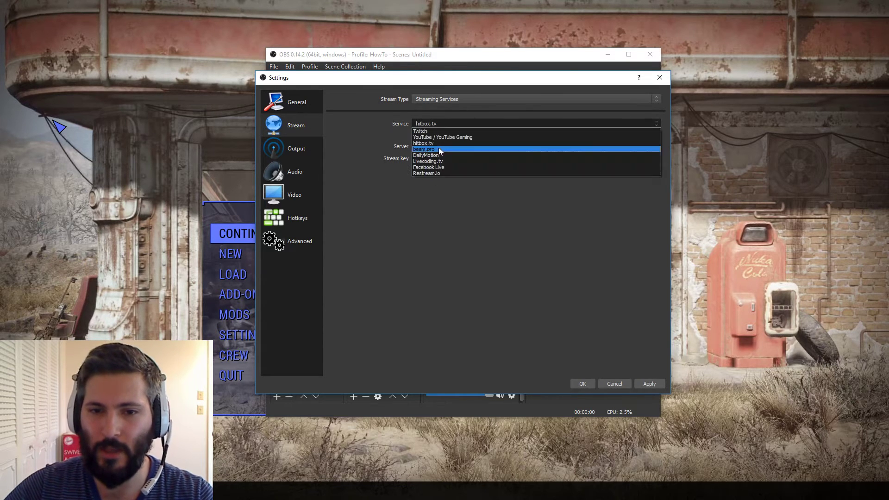
{"action": "left_click", "coordinate": [441, 187]}
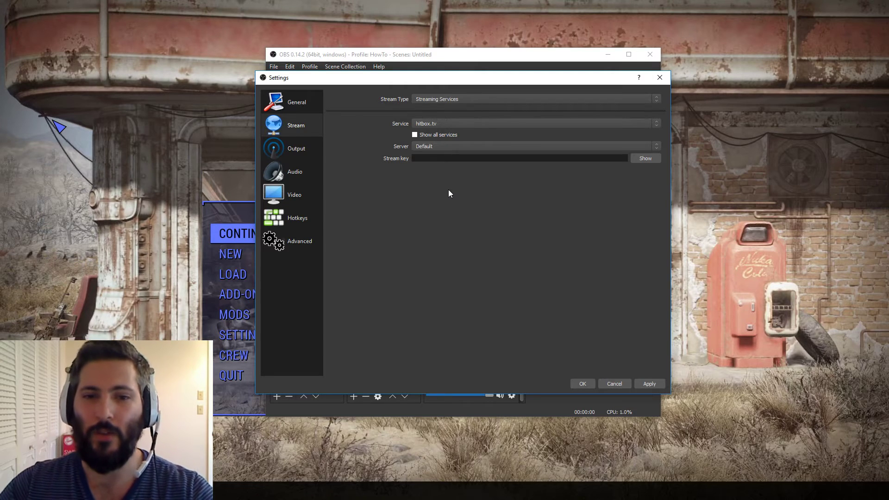
{"action": "left_click", "coordinate": [424, 99]}
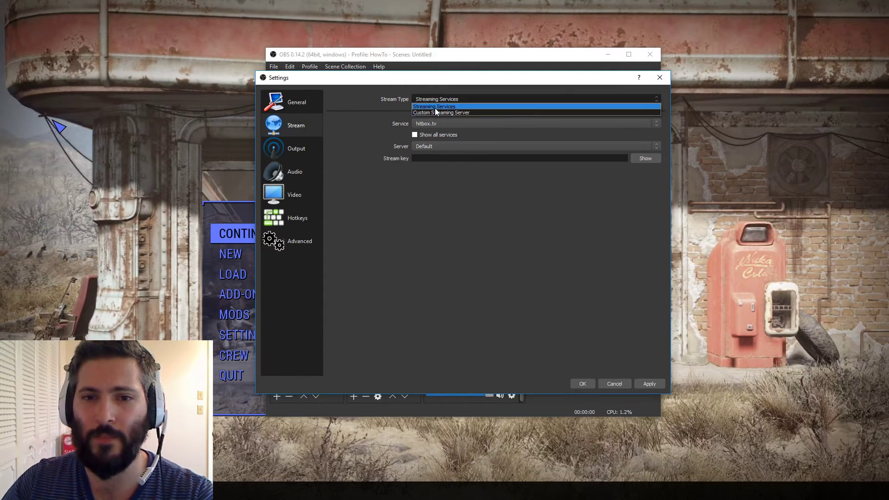
{"action": "left_click", "coordinate": [436, 112]}
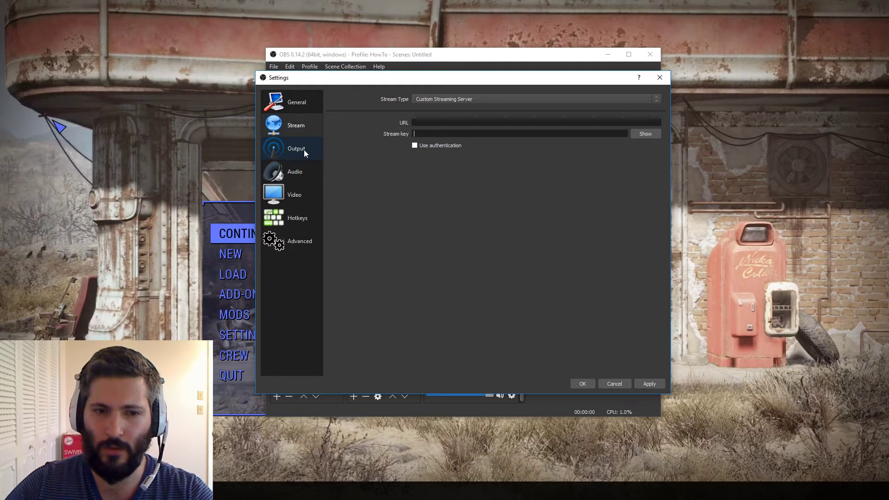
- In the Audio settings, select Microphone (Sound Blaster Z) as the Mic/Auxiliary Audio Device and set the sample rate to 48khz
{"action": "left_click", "coordinate": [301, 174]}
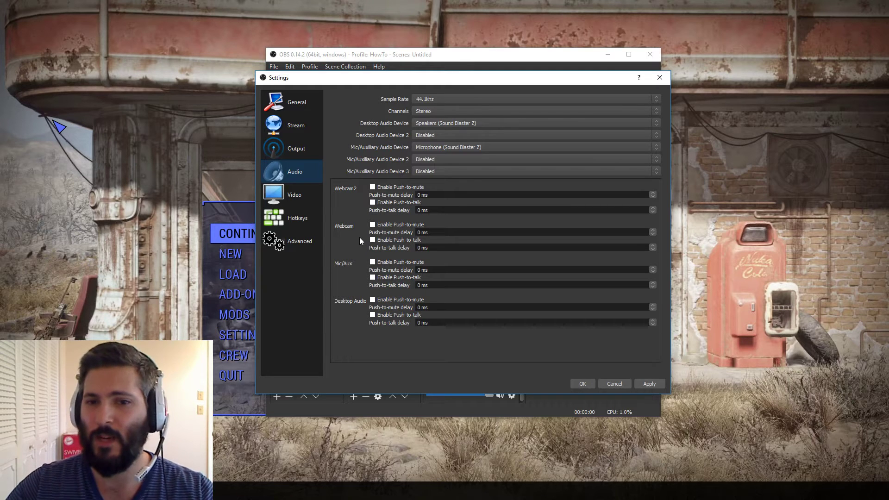
{"action": "left_click", "coordinate": [420, 125]}
{"action": "left_click", "coordinate": [391, 112]}
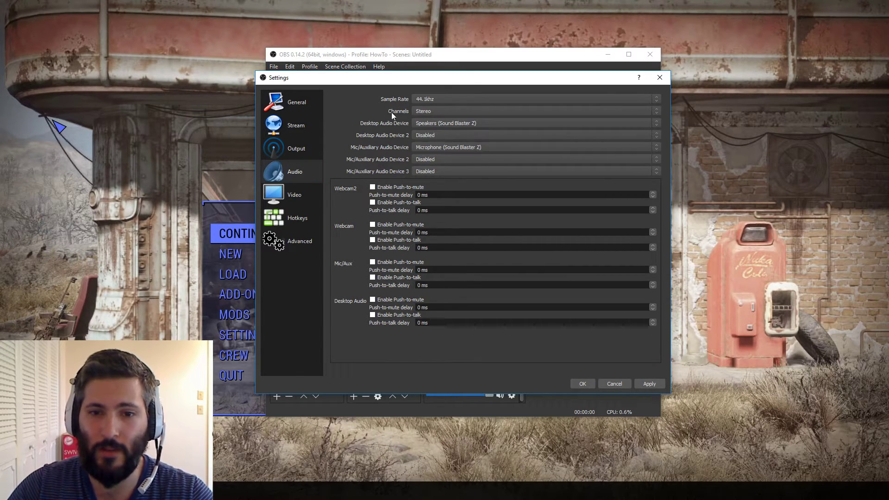
{"action": "left_click", "coordinate": [435, 148]}
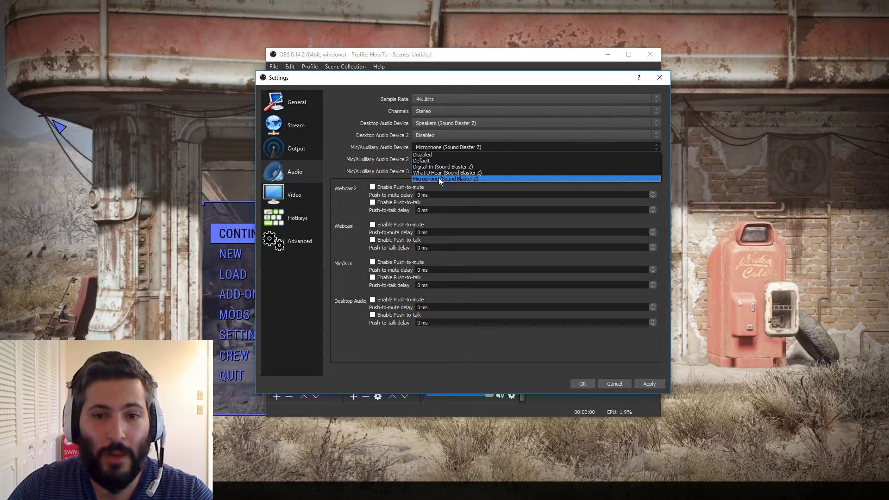
{"action": "left_click", "coordinate": [439, 179]}
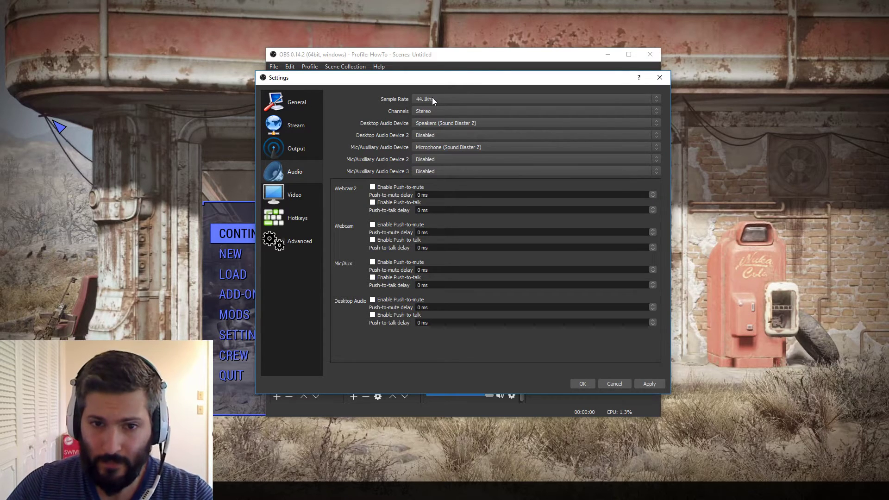
{"action": "left_click", "coordinate": [446, 100]}
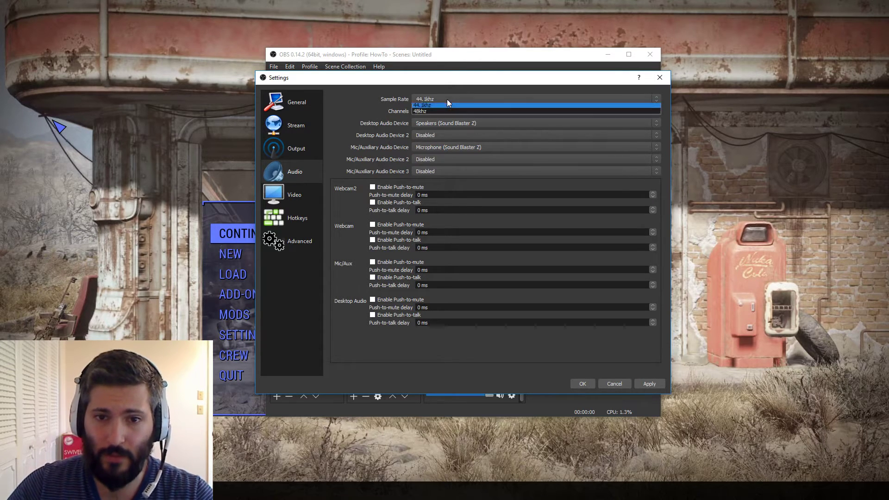
{"action": "left_click", "coordinate": [420, 113]}
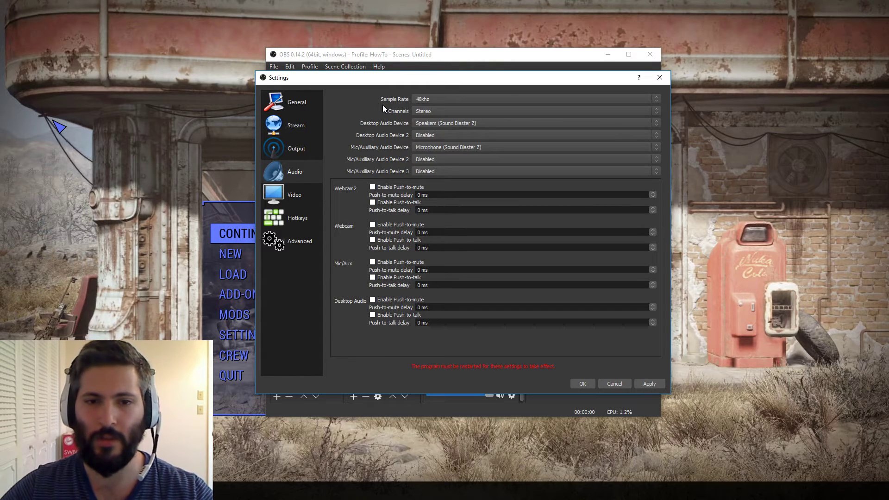
- In the Video settings, try 1920x1080 as output resolution, return it to 1280x720, and view the downscale filter options
{"action": "left_click", "coordinate": [297, 201]}
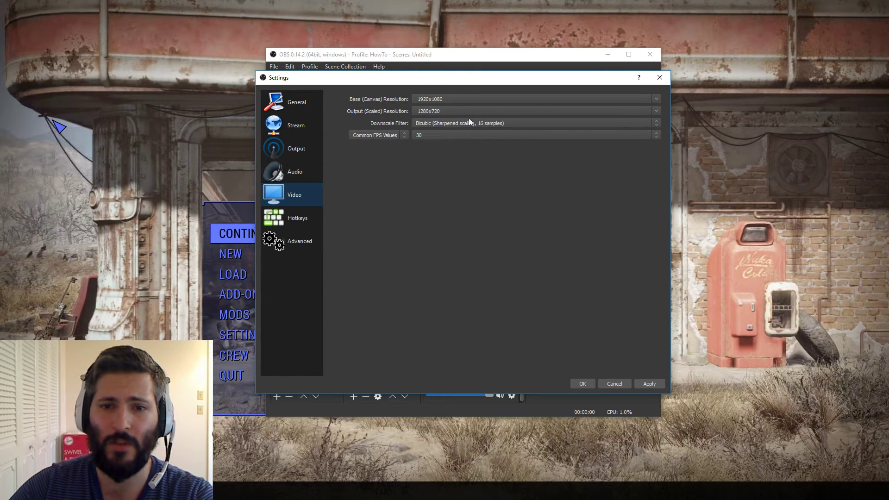
{"action": "left_click", "coordinate": [452, 110]}
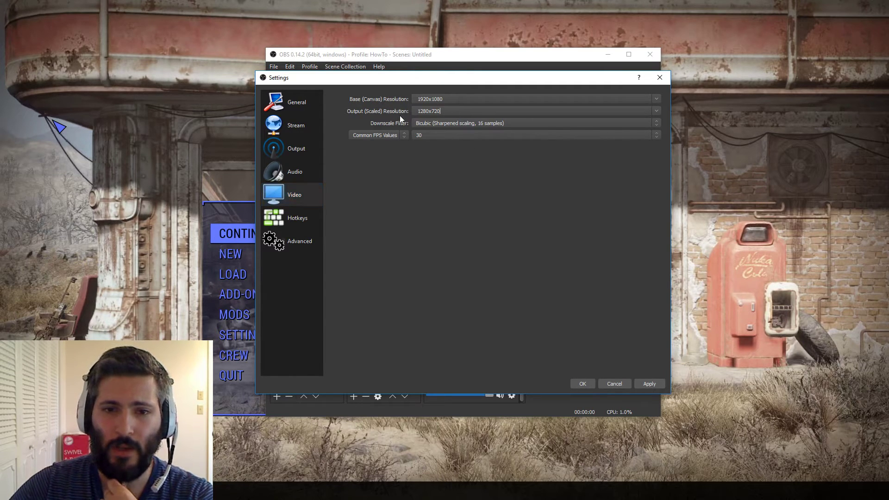
{"action": "left_click", "coordinate": [656, 113]}
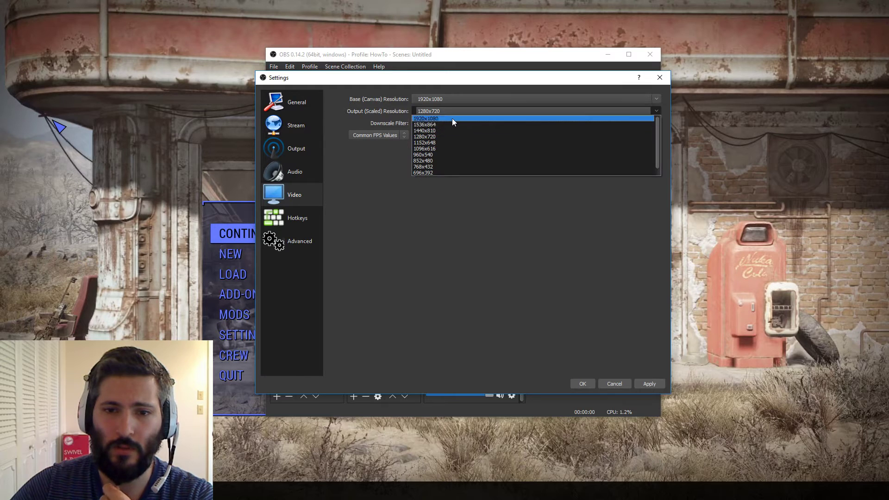
{"action": "left_click", "coordinate": [451, 117]}
{"action": "left_click", "coordinate": [656, 113]}
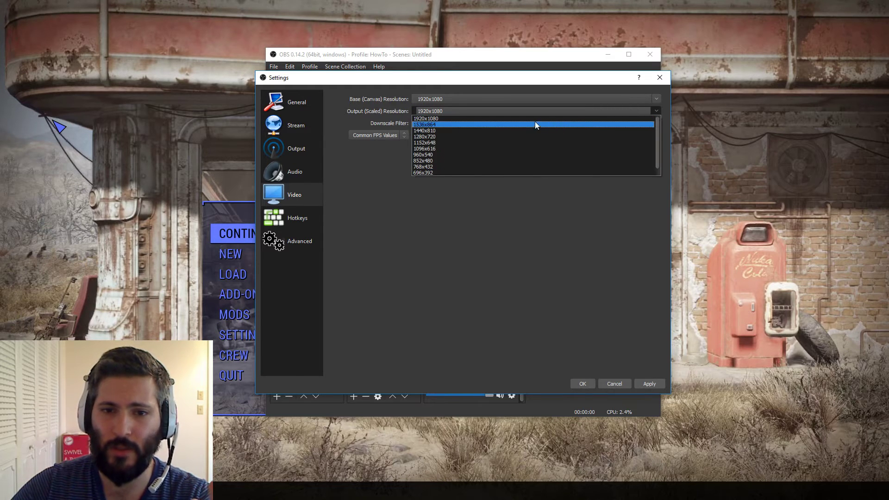
{"action": "left_click", "coordinate": [421, 137]}
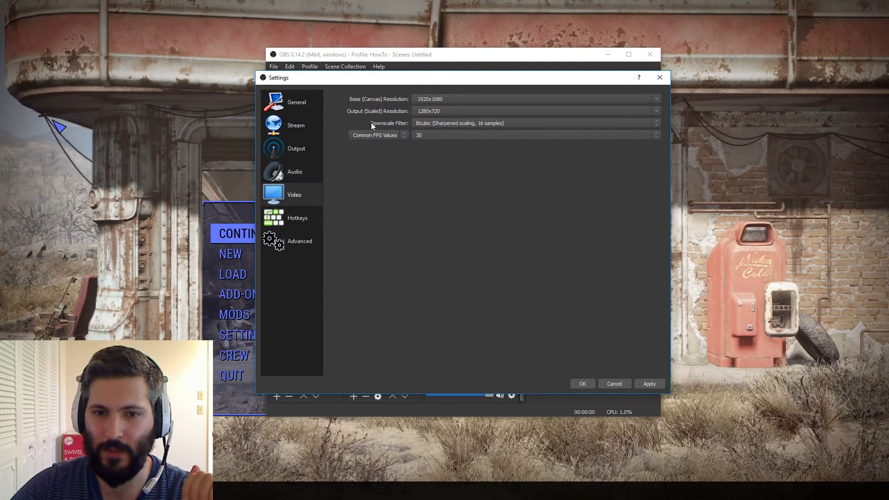
{"action": "left_click", "coordinate": [655, 126]}
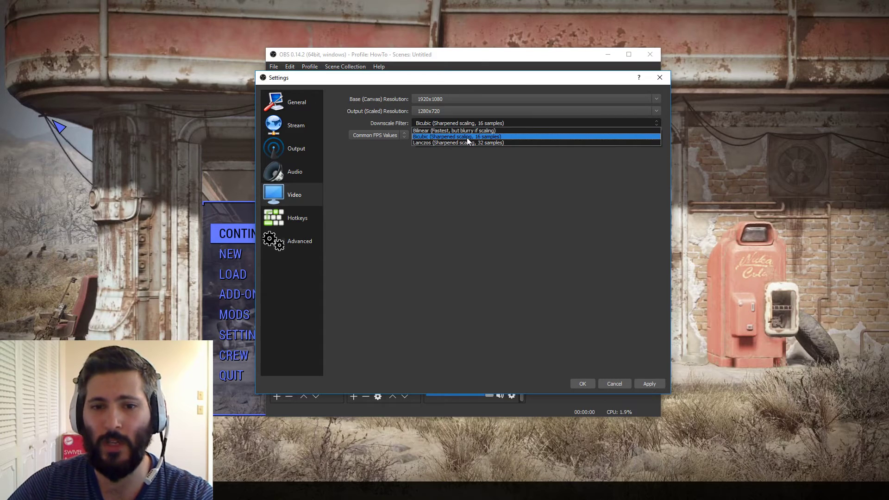
{"action": "left_click", "coordinate": [475, 208]}
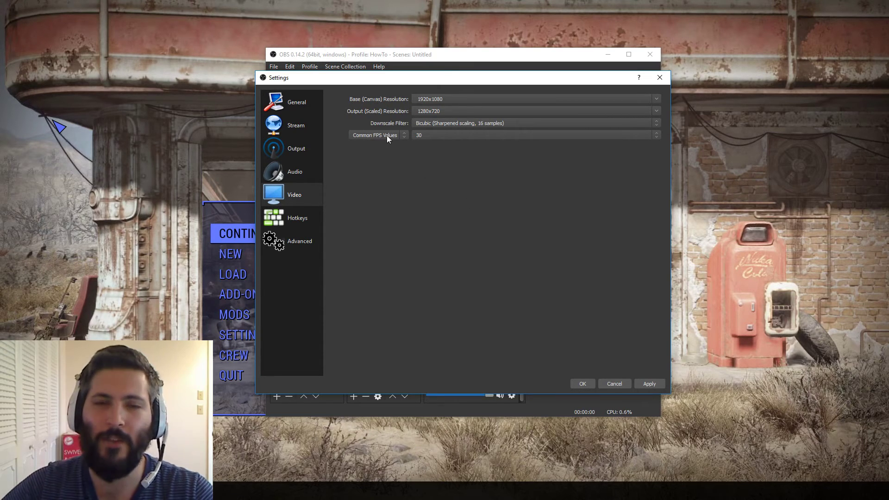
- Try a common FPS value of 60, followed by 59.94
{"action": "left_click", "coordinate": [438, 138]}
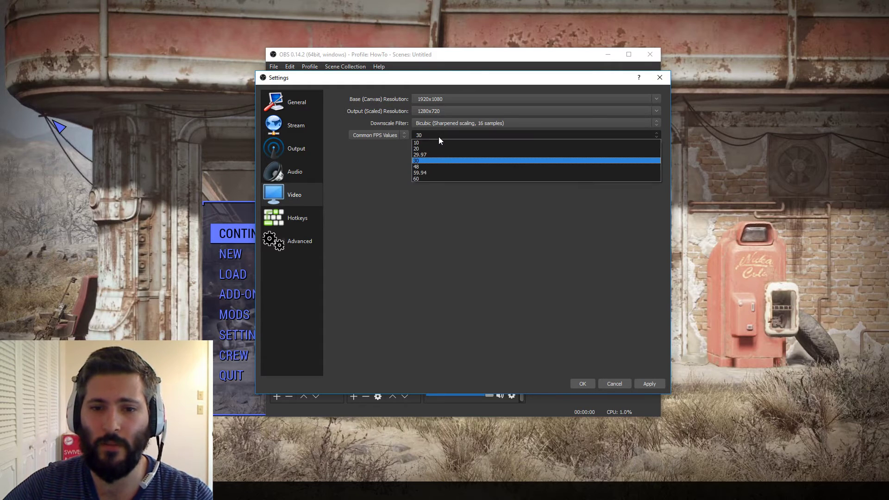
{"action": "left_click", "coordinate": [418, 179]}
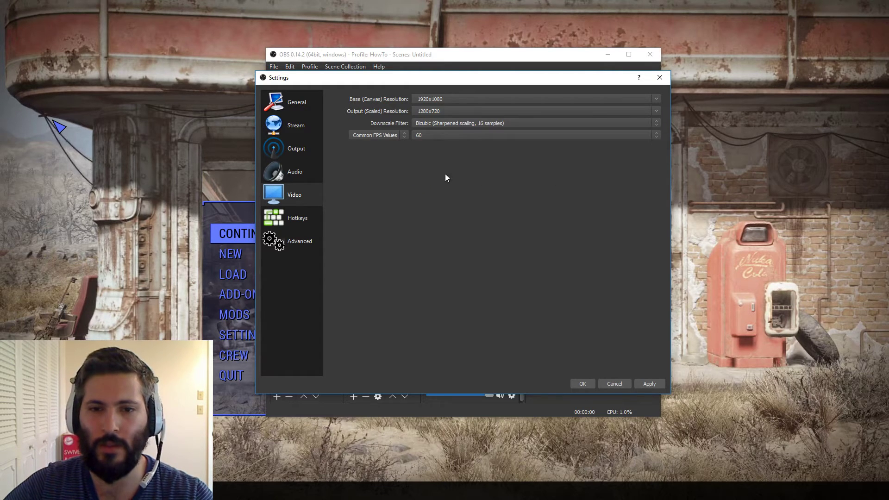
{"action": "left_click", "coordinate": [440, 138]}
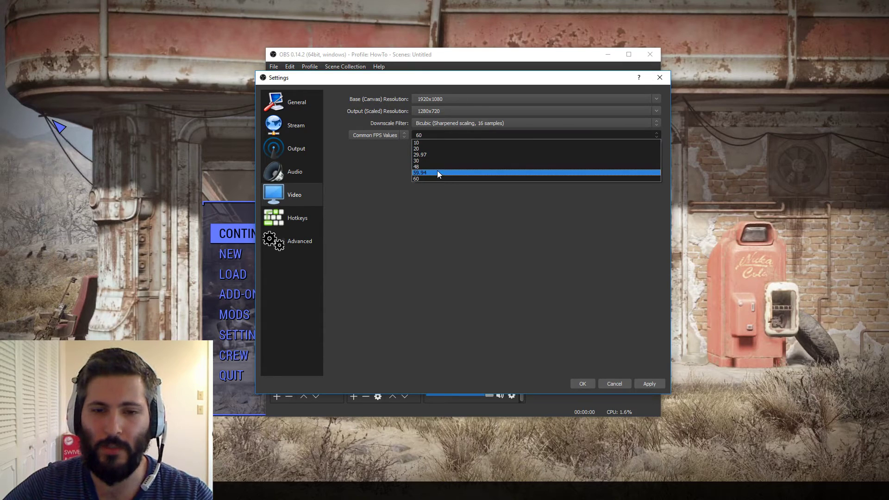
{"action": "left_click", "coordinate": [437, 172]}
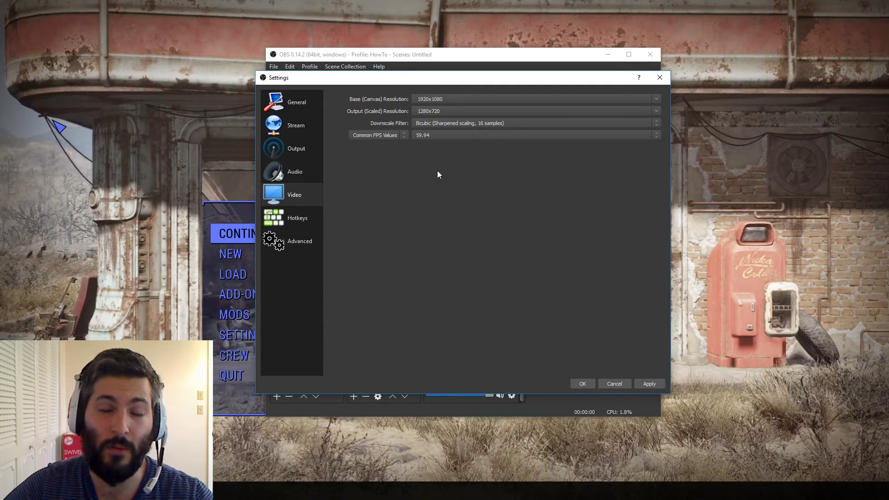
- Try the Integer FPS Value and Fractional FPS Value modes, and return to Common FPS Values
{"action": "left_click", "coordinate": [384, 138]}
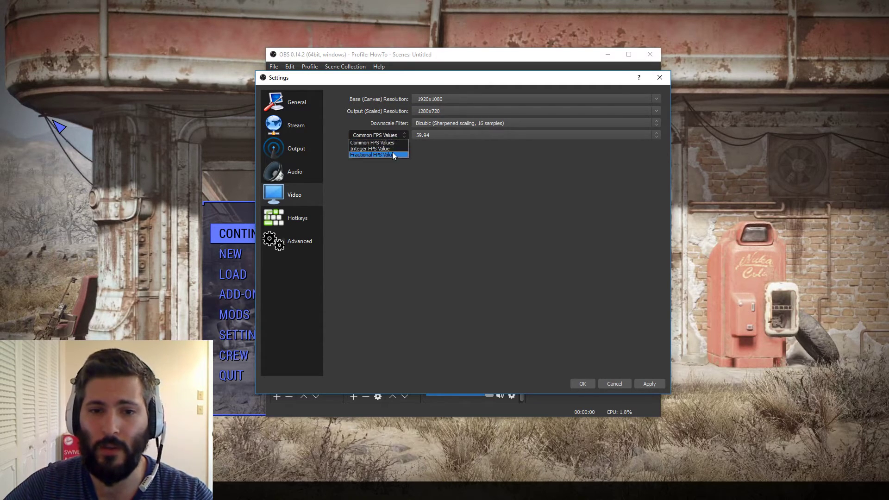
{"action": "left_click", "coordinate": [392, 151]}
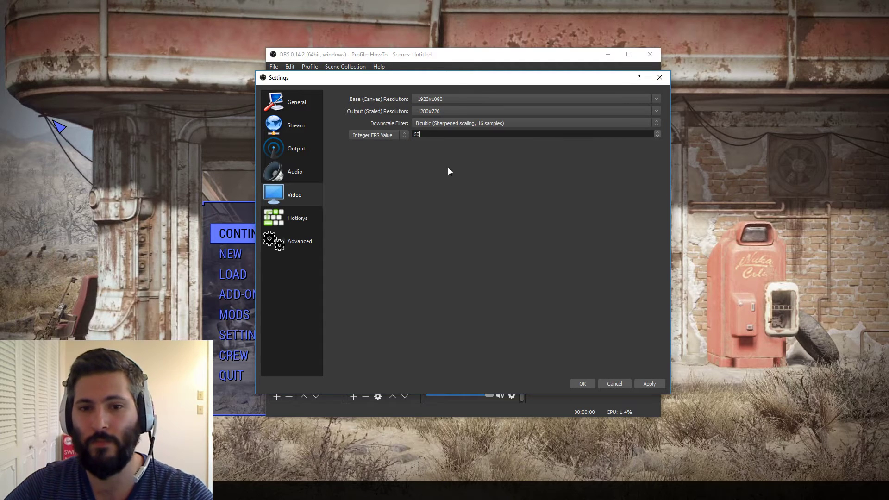
{"action": "left_click", "coordinate": [370, 138]}
{"action": "left_click", "coordinate": [376, 155]}
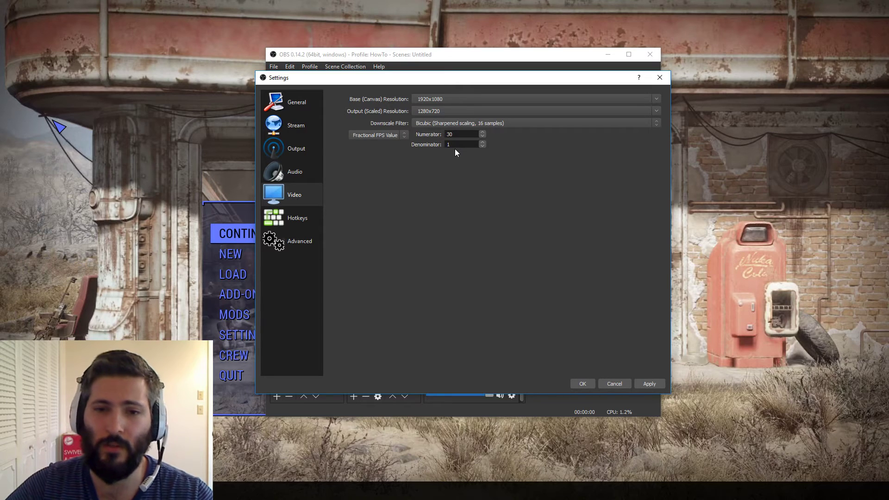
{"action": "left_click", "coordinate": [385, 137]}
{"action": "left_click", "coordinate": [391, 144]}
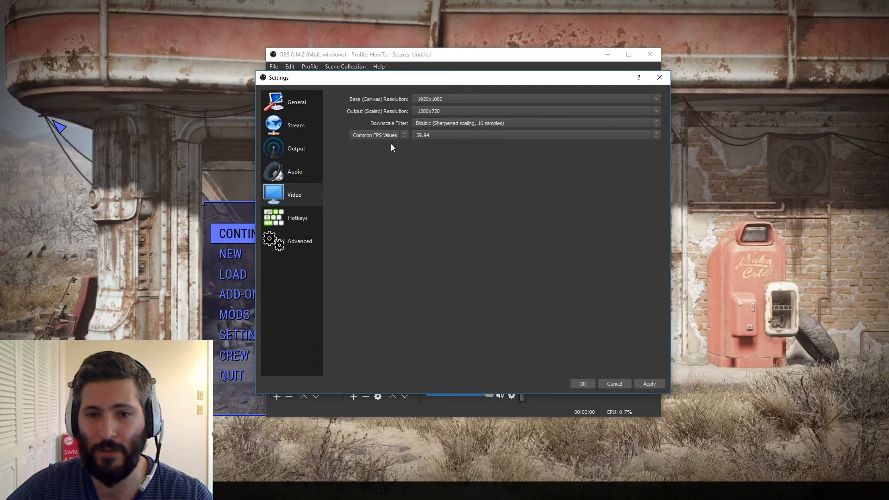
- Set the common FPS value to 30 in the Video settings
{"action": "left_click", "coordinate": [450, 124]}
{"action": "left_click", "coordinate": [450, 140]}
{"action": "left_click", "coordinate": [449, 139]}
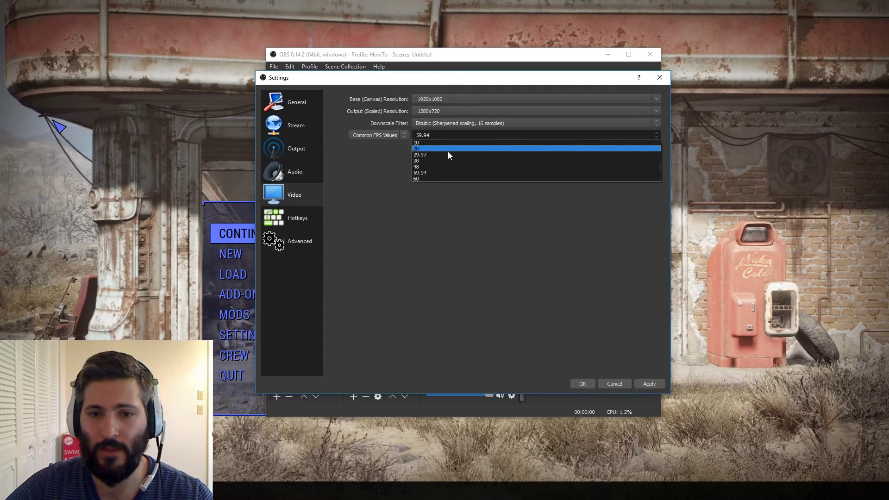
{"action": "left_click", "coordinate": [443, 161]}
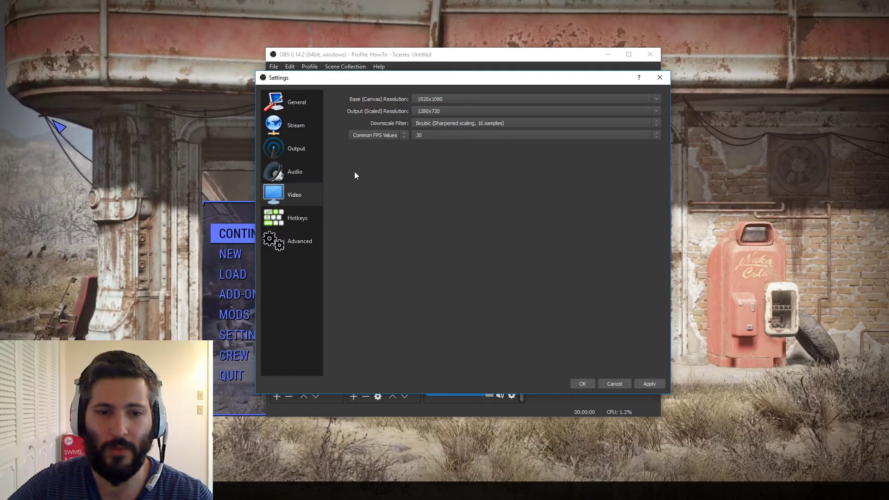
- Examine the hotkey settings for streaming and recording and for the Desktop, Games and HowTo scenes
{"action": "left_click", "coordinate": [295, 217]}
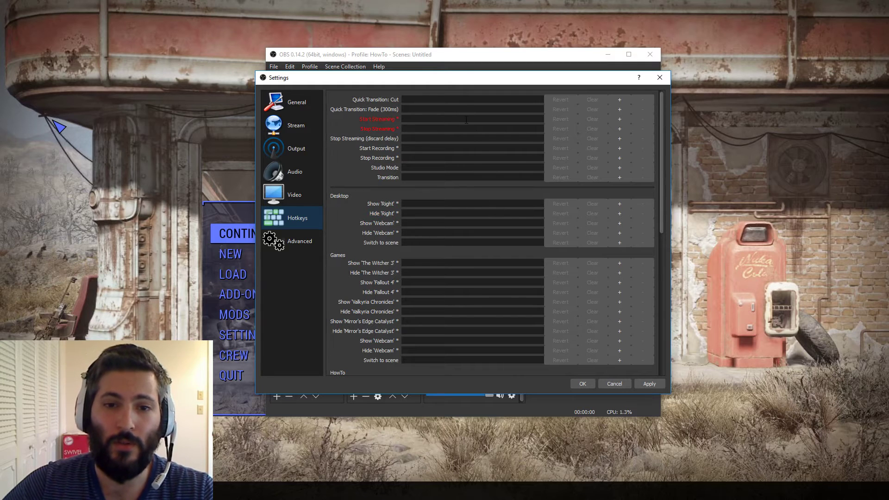
{"action": "left_click", "coordinate": [461, 205]}
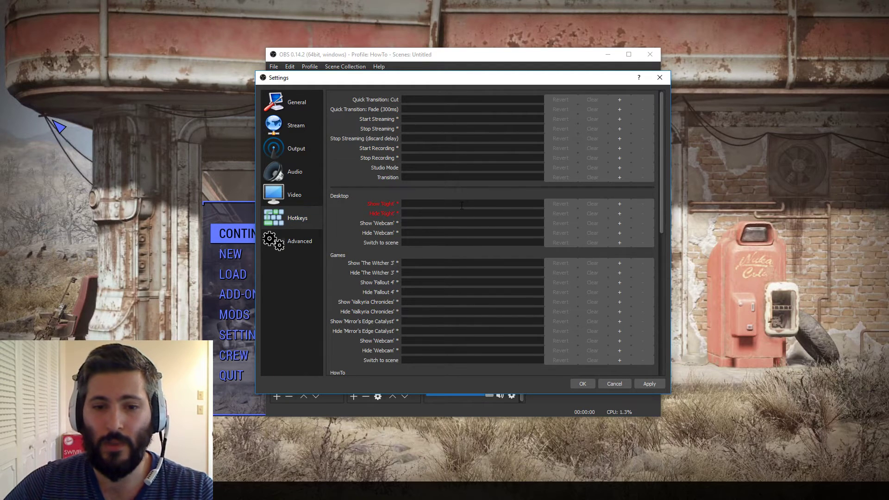
{"action": "scroll", "coordinate": [361, 207], "scroll_direction": "down", "scroll_amount": 6}
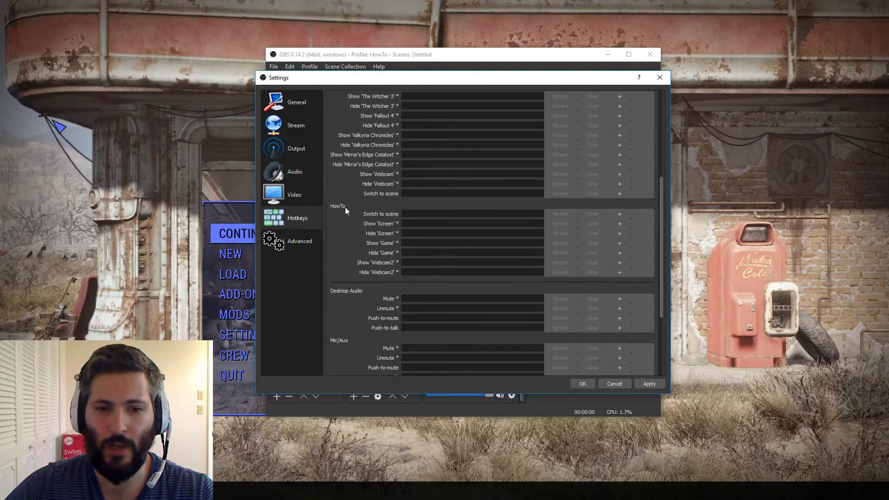
{"action": "scroll", "coordinate": [350, 215], "scroll_direction": "up", "scroll_amount": 5}
{"action": "scroll", "coordinate": [343, 172], "scroll_direction": "down", "scroll_amount": 3}
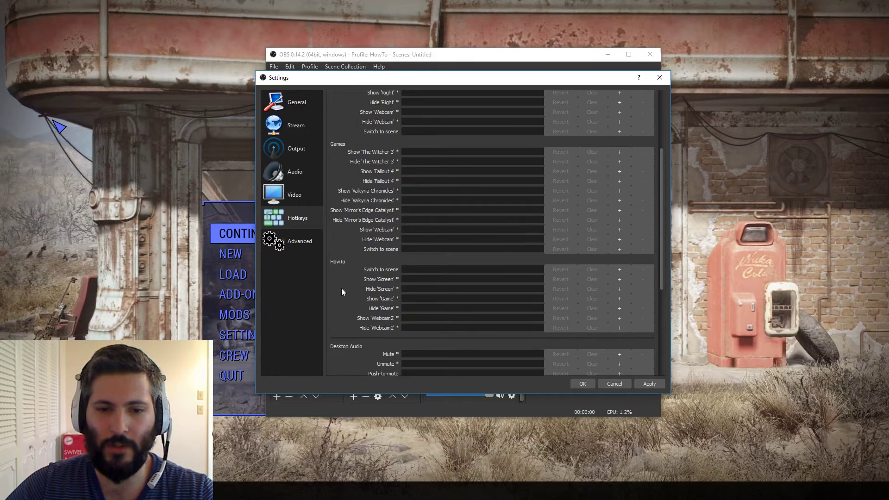
- Examine the hotkey settings for the scenes, Desktop Audio, Mic/Aux, Webcam and Webcam2
{"action": "scroll", "coordinate": [366, 171], "scroll_direction": "up", "scroll_amount": 2}
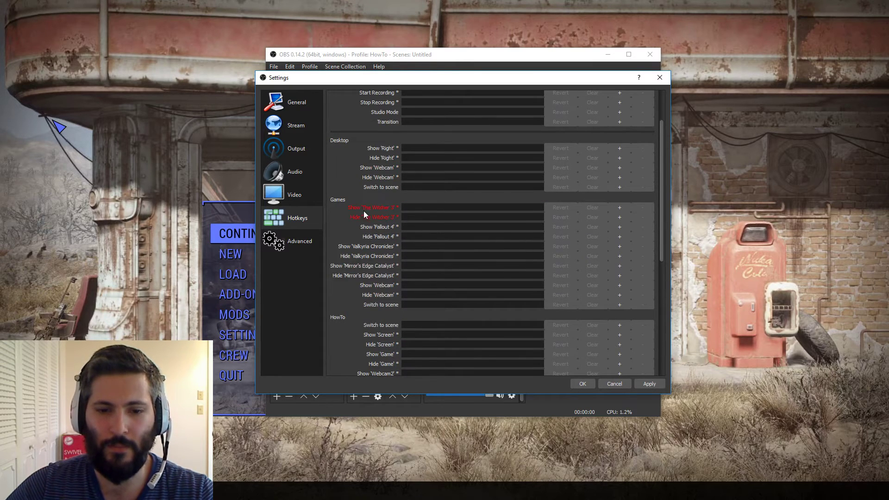
{"action": "scroll", "coordinate": [364, 213], "scroll_direction": "down", "scroll_amount": 2}
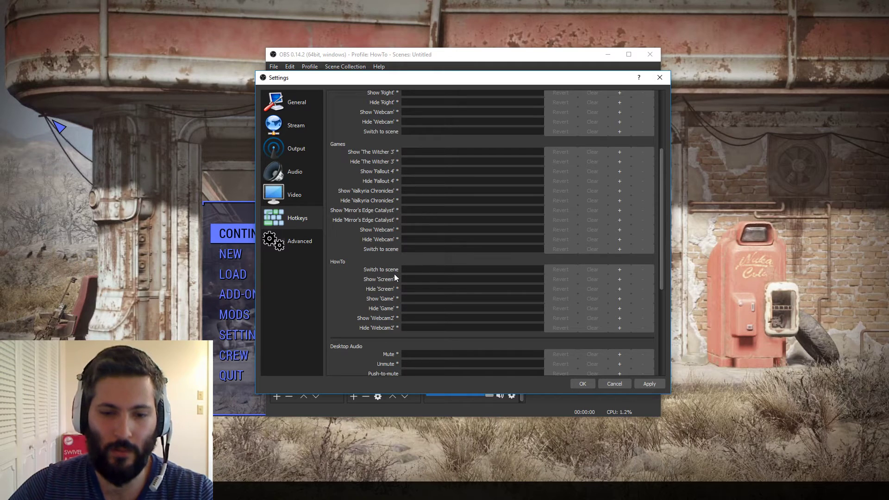
{"action": "scroll", "coordinate": [416, 327], "scroll_direction": "down", "scroll_amount": 2}
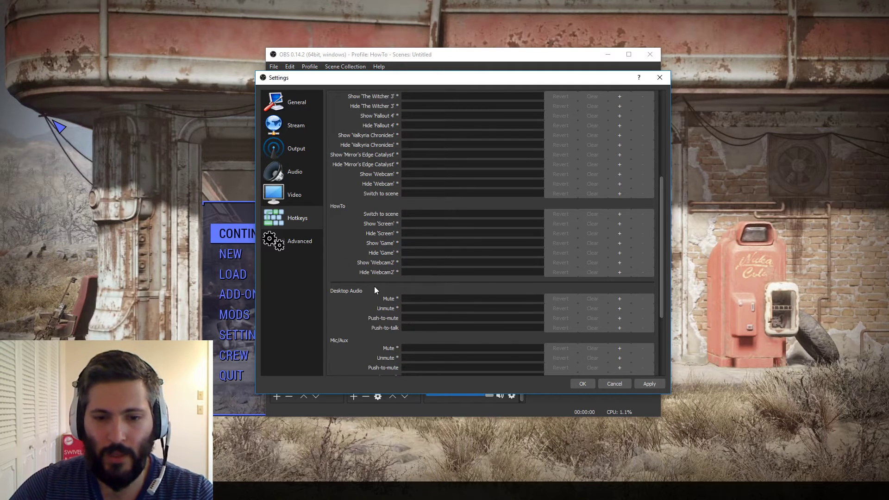
{"action": "scroll", "coordinate": [365, 287], "scroll_direction": "down", "scroll_amount": 3}
{"action": "scroll", "coordinate": [395, 214], "scroll_direction": "down", "scroll_amount": 1}
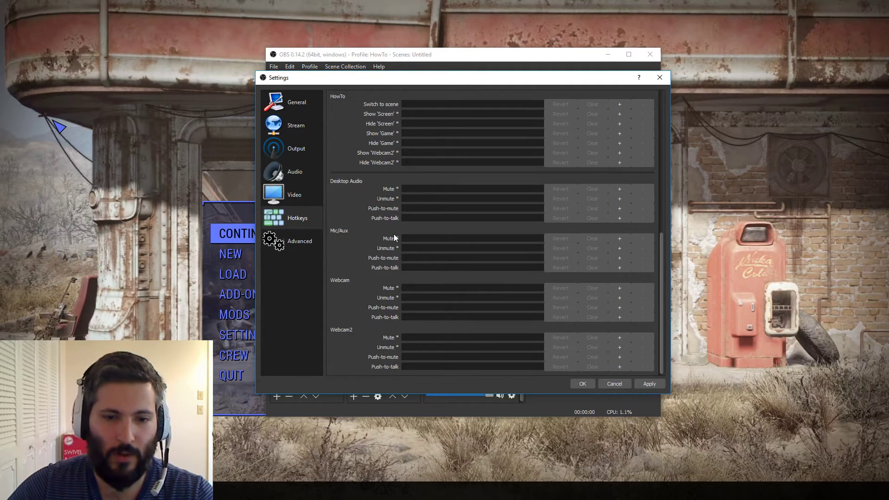
{"action": "scroll", "coordinate": [399, 325], "scroll_direction": "up", "scroll_amount": 10}
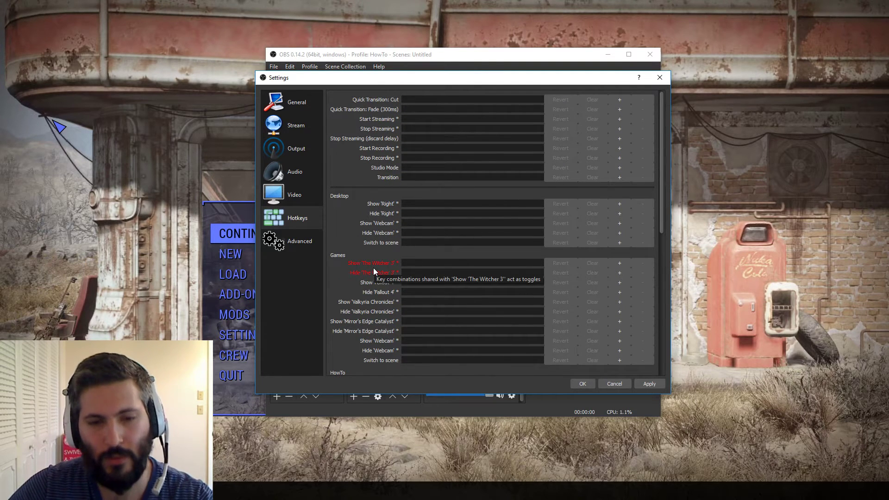
- Try Backspace as the shared hotkey for Start Recording and Stop Recording, and clear both assignments
{"action": "left_click", "coordinate": [449, 147]}
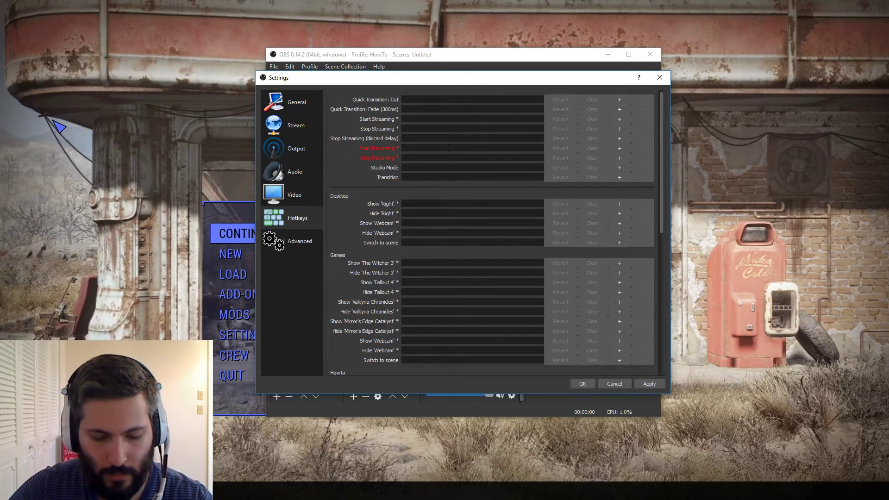
{"action": "key", "text": "BackSpace"}
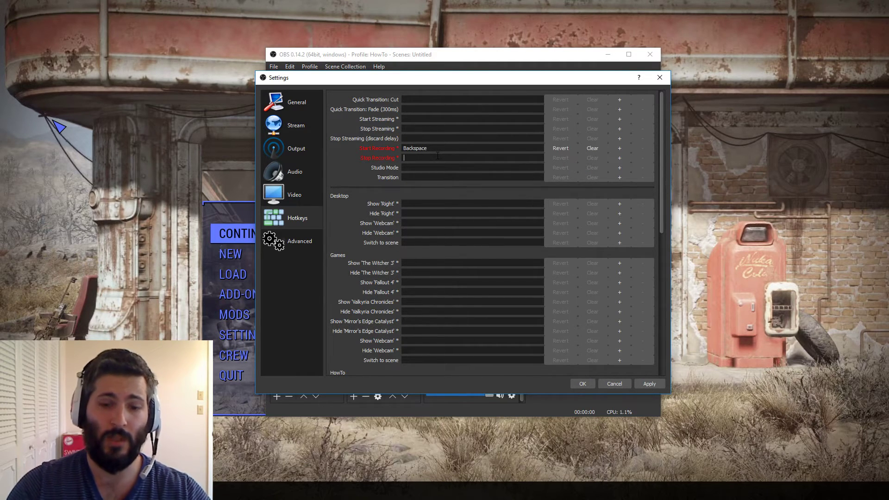
{"action": "left_click", "coordinate": [437, 158]}
{"action": "key", "text": "BackSpace"}
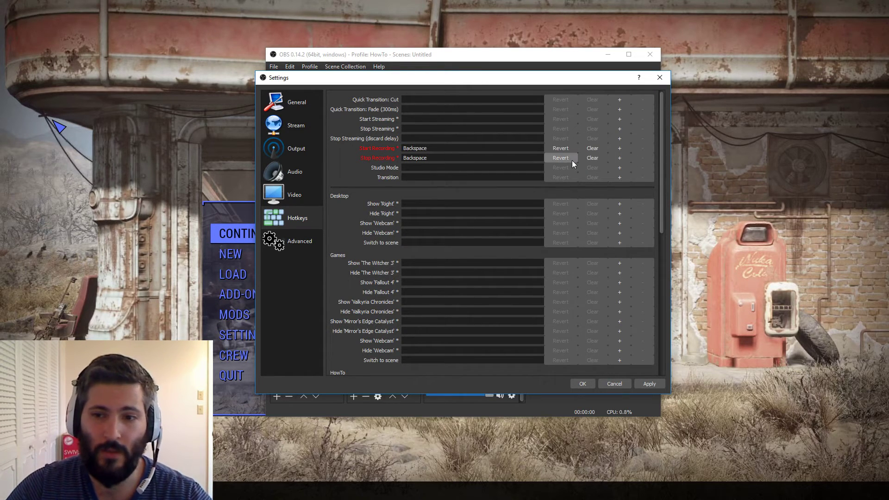
{"action": "left_click", "coordinate": [589, 158]}
{"action": "left_click", "coordinate": [588, 149]}
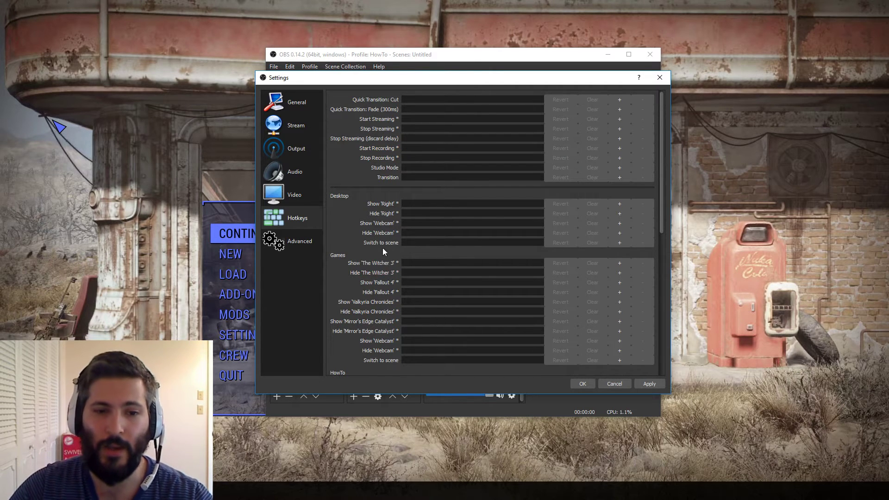
- Review the Advanced settings, including the available video renderer options
{"action": "left_click", "coordinate": [278, 250]}
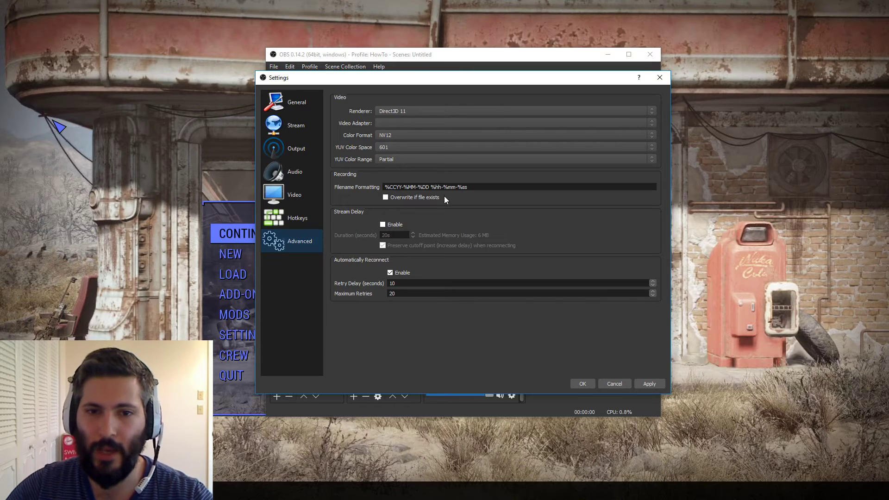
{"action": "left_click", "coordinate": [420, 110]}
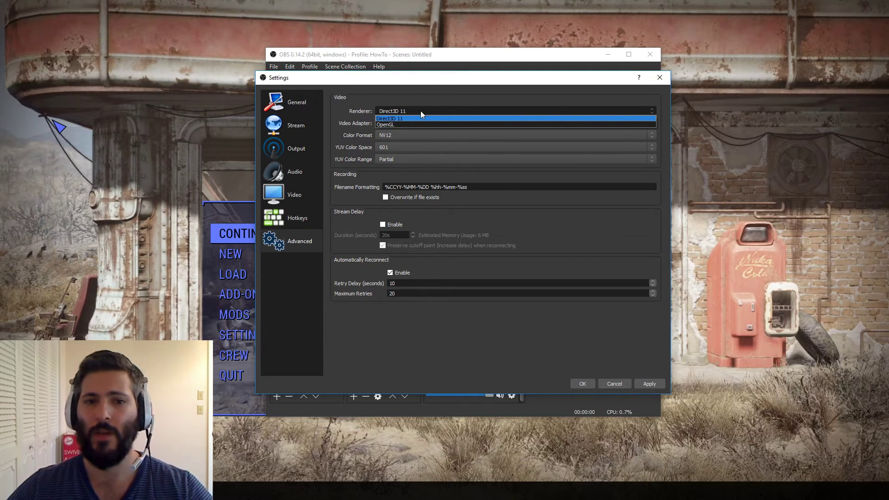
{"action": "left_click", "coordinate": [431, 101]}
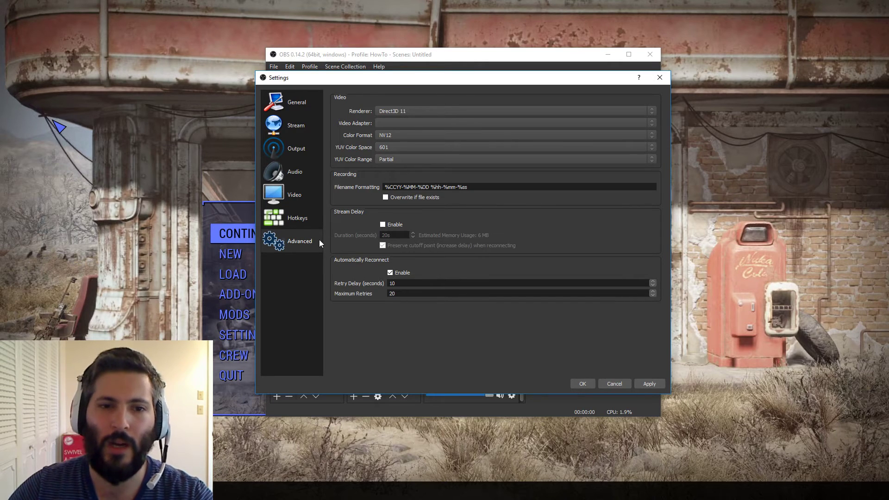
- Review the streaming encoder choices in the Output settings and set the streaming audio bitrate to 192
{"action": "left_click", "coordinate": [305, 151]}
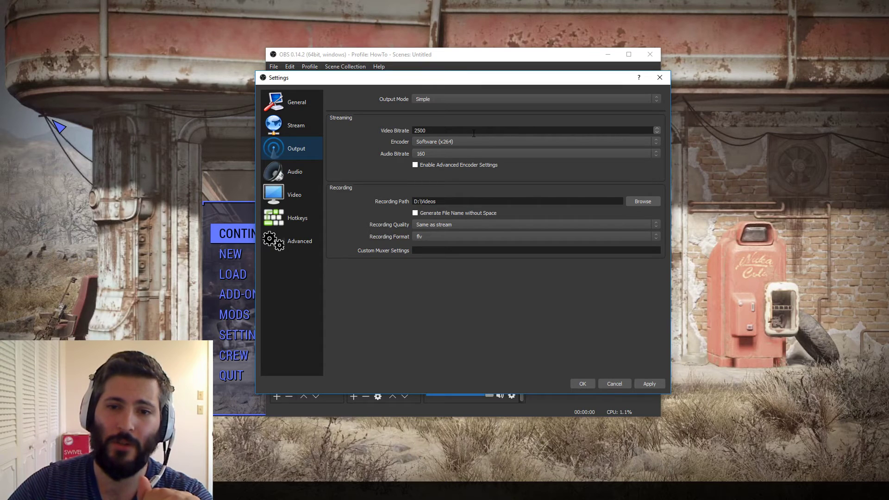
{"action": "left_click", "coordinate": [469, 139]}
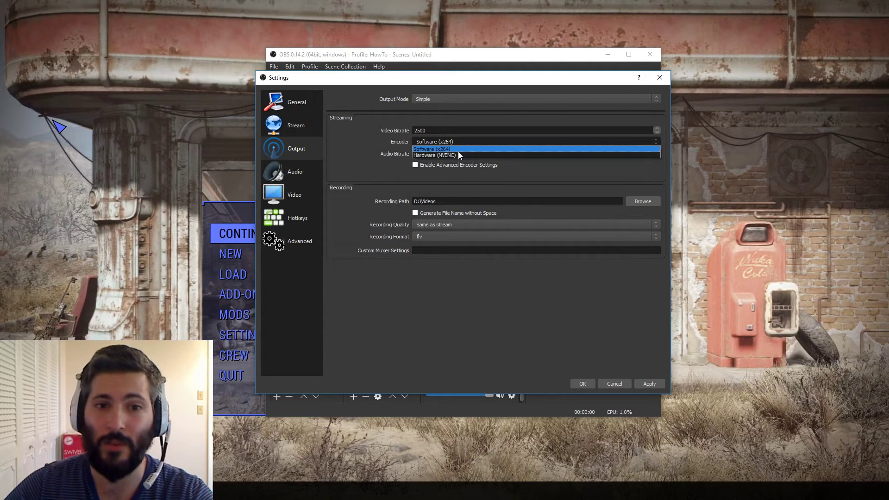
{"action": "left_click", "coordinate": [457, 151]}
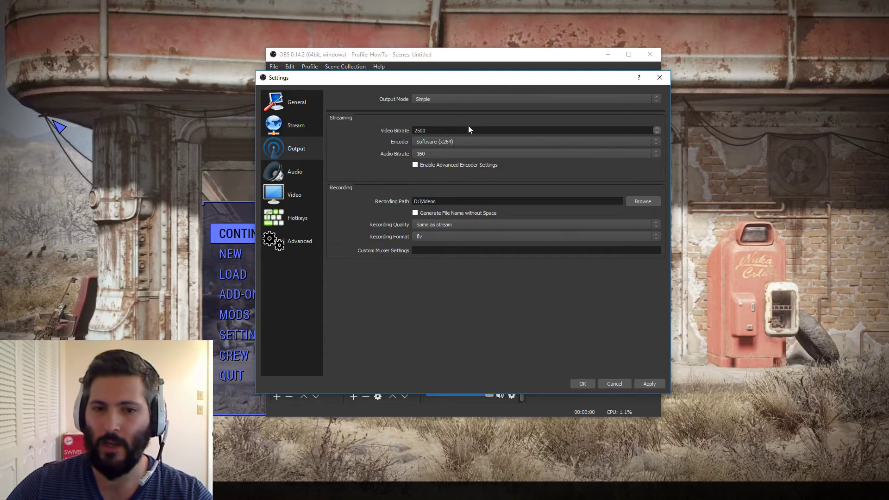
{"action": "left_click", "coordinate": [449, 154]}
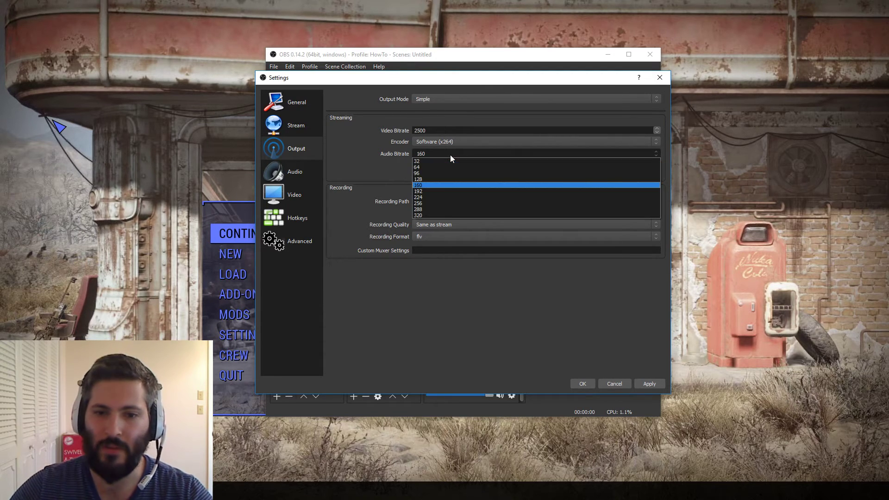
{"action": "left_click", "coordinate": [439, 188]}
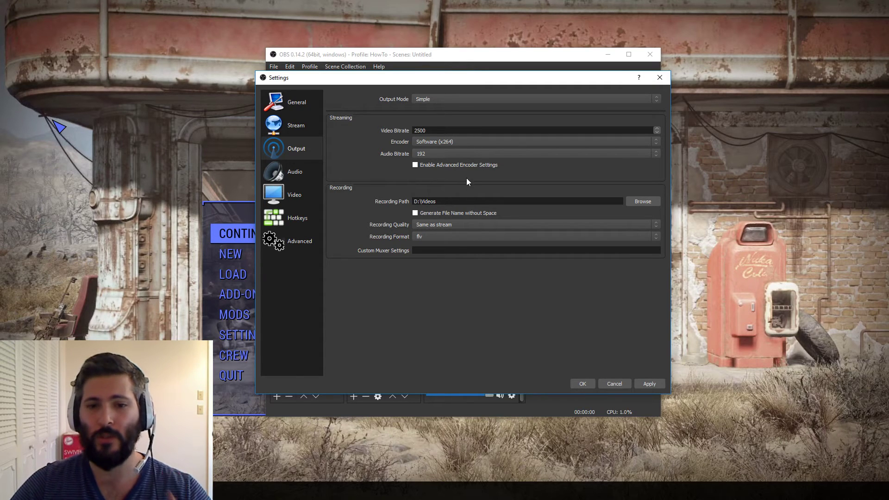
- Set the recording quality to Indistinguishable Quality, Large File Size, and try the lossless option but decline it
{"action": "left_click", "coordinate": [455, 224]}
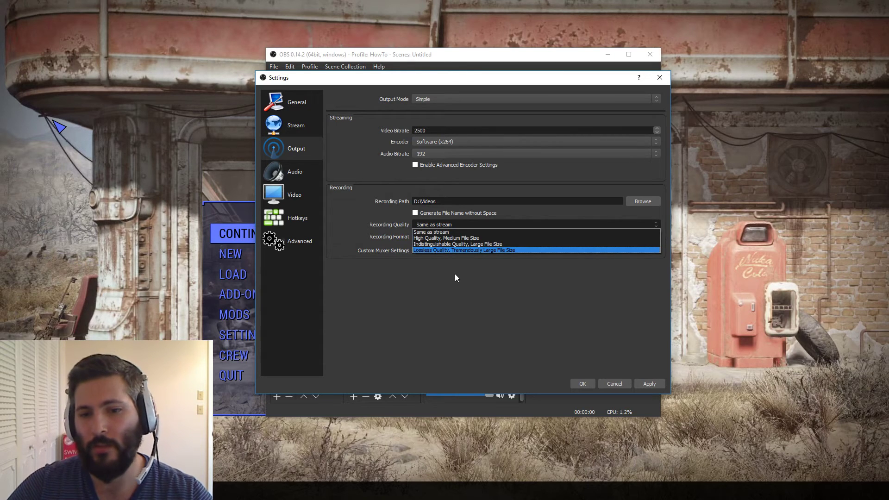
{"action": "left_click", "coordinate": [453, 245]}
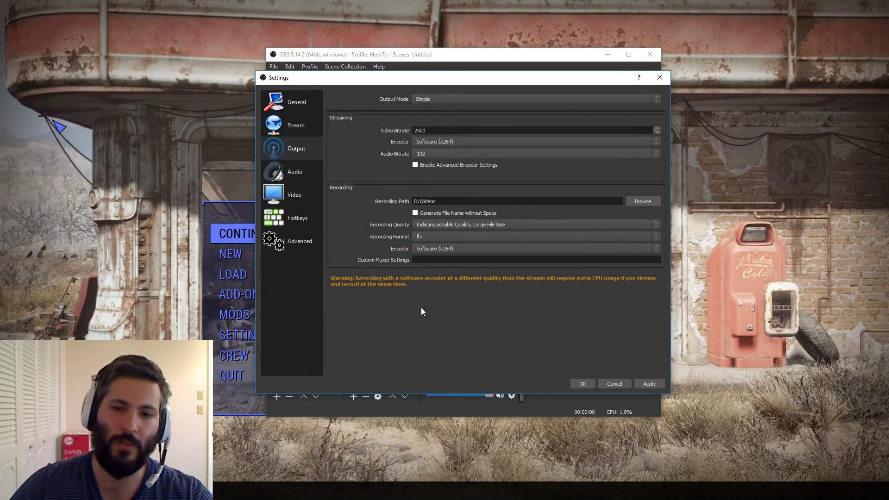
{"action": "left_click", "coordinate": [493, 226]}
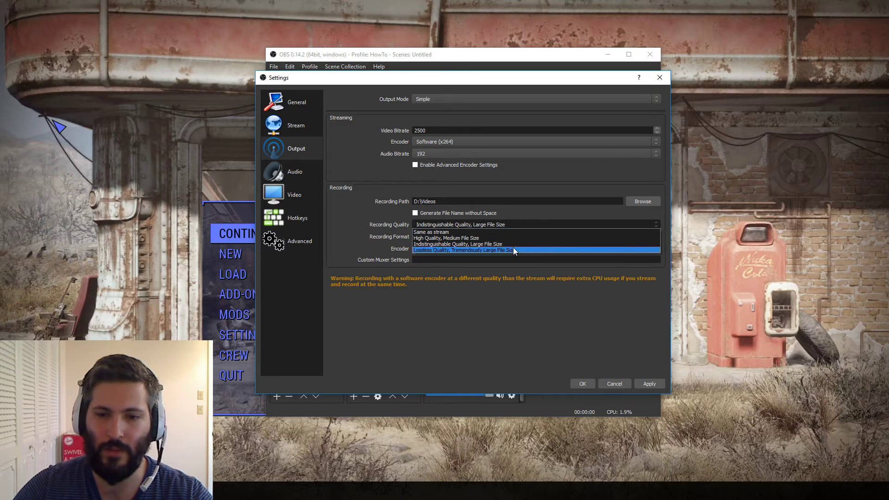
{"action": "left_click", "coordinate": [513, 247]}
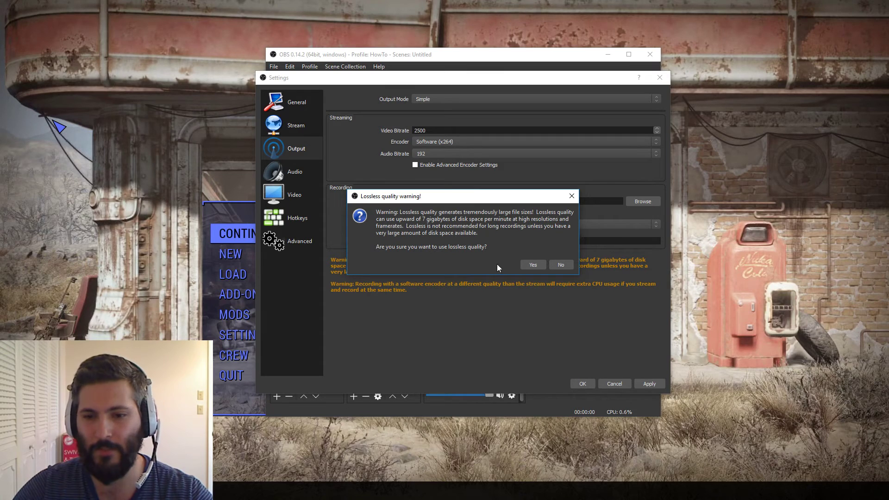
{"action": "left_click", "coordinate": [558, 266]}
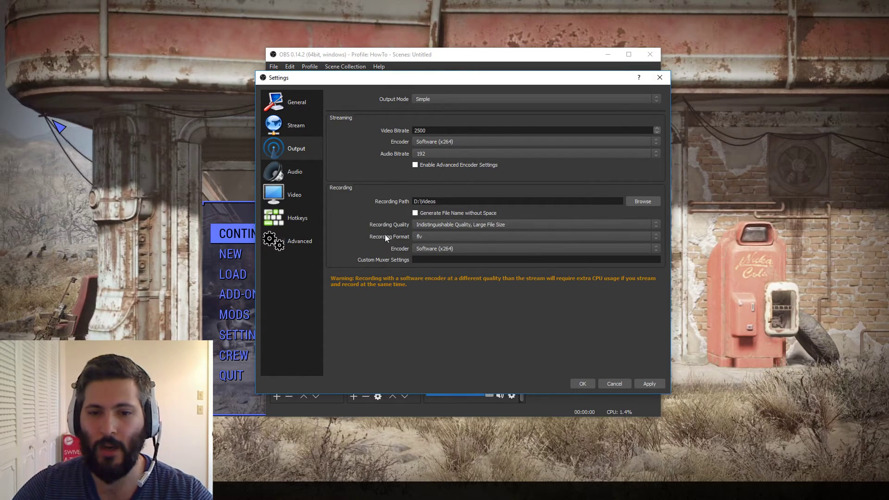
- Set the recording format to mp4 and review the available recording encoders
{"action": "left_click", "coordinate": [431, 238]}
{"action": "left_click", "coordinate": [447, 249]}
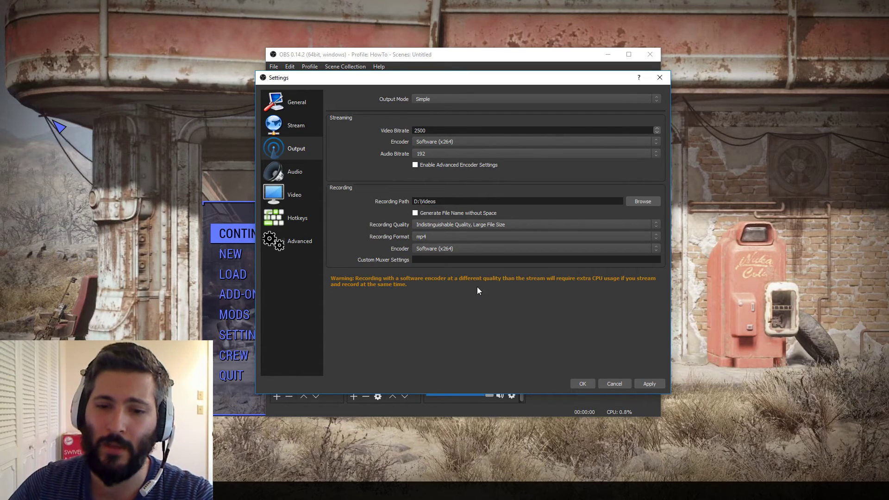
{"action": "left_click", "coordinate": [476, 246]}
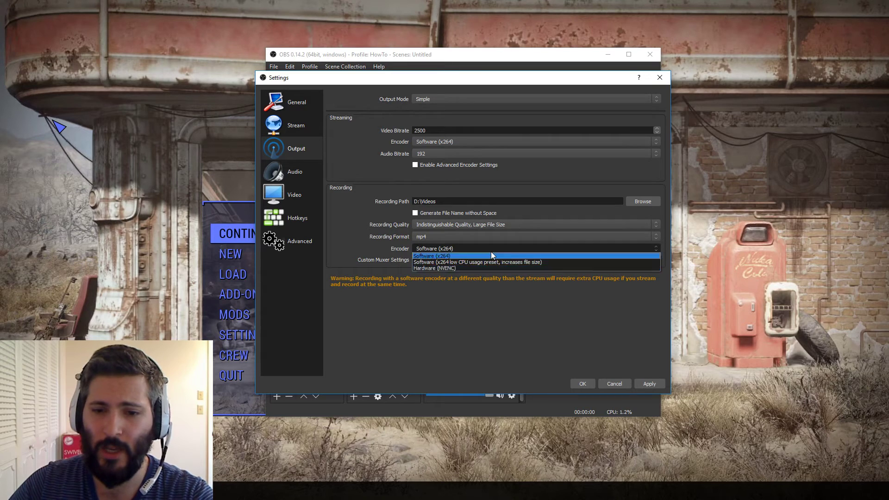
{"action": "left_click", "coordinate": [495, 300]}
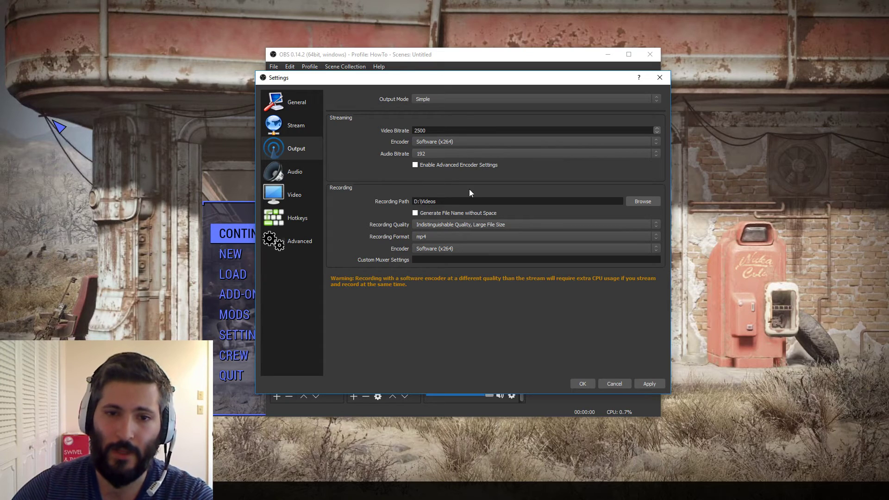
- Switch the output mode to Advanced and set the audio bitrate of tracks 1, 2 and 3 to 192
{"action": "left_click", "coordinate": [462, 98]}
{"action": "left_click", "coordinate": [461, 111]}
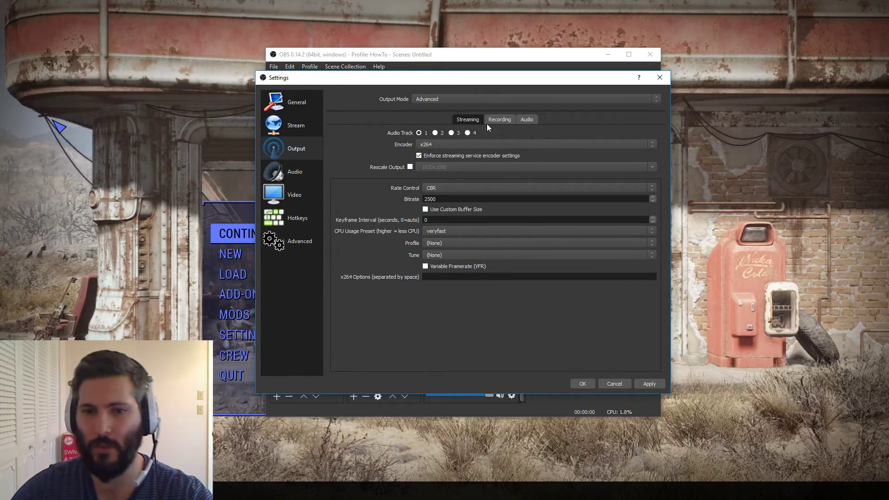
{"action": "left_click", "coordinate": [526, 119]}
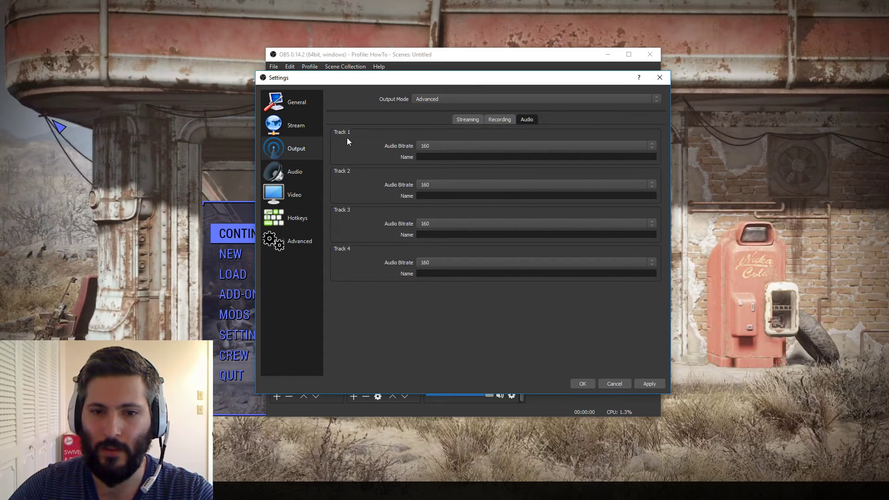
{"action": "left_click", "coordinate": [438, 148]}
{"action": "left_click", "coordinate": [432, 184]}
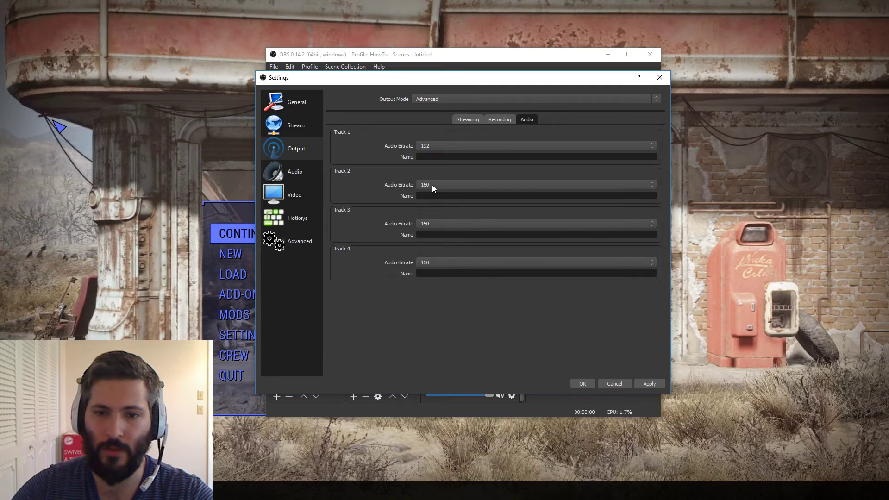
{"action": "left_click", "coordinate": [432, 185]}
{"action": "left_click", "coordinate": [438, 224]}
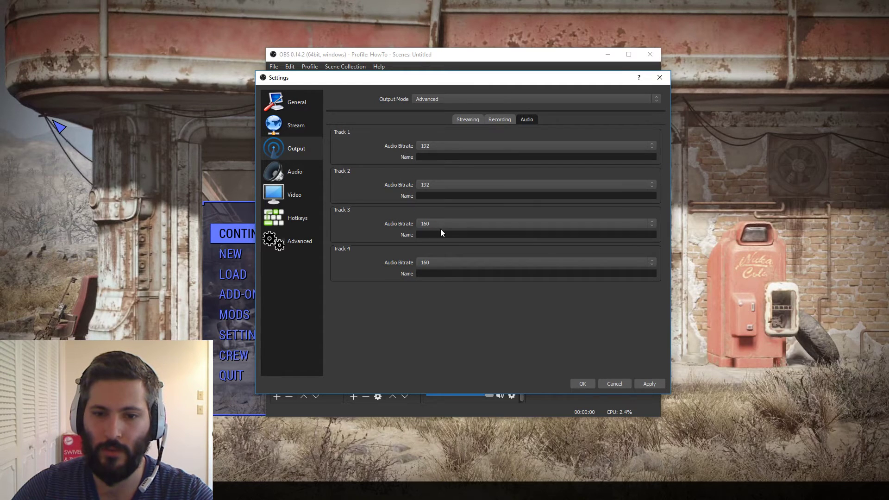
{"action": "left_click", "coordinate": [440, 226]}
{"action": "left_click", "coordinate": [432, 260]}
- Name audio track 1 "mixed", track 2 "desktop" and track 3 "mic", and apply the settings
{"action": "type", "text": "mixed"}
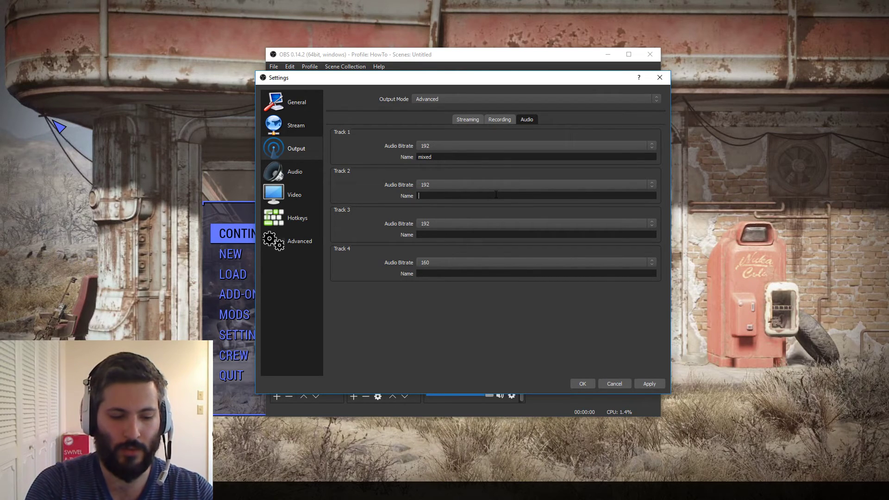
{"action": "left_click", "coordinate": [495, 194]}
{"action": "type", "text": "deskt"}
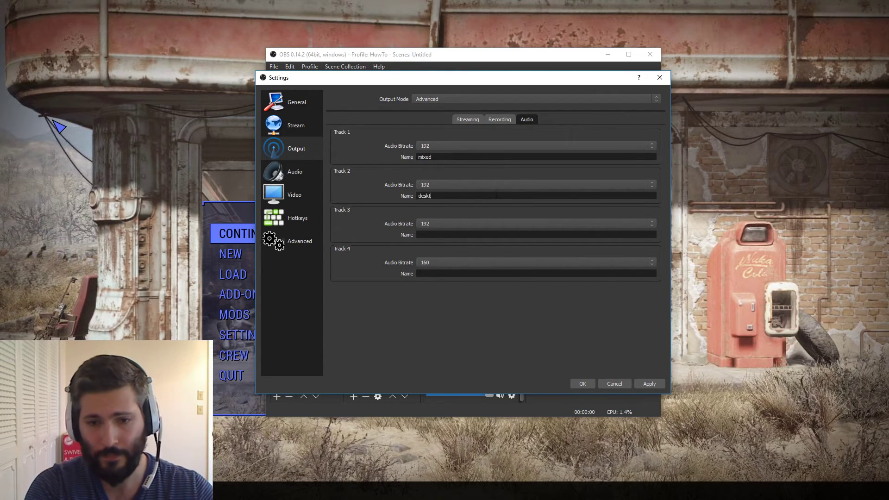
{"action": "type", "text": "op"}
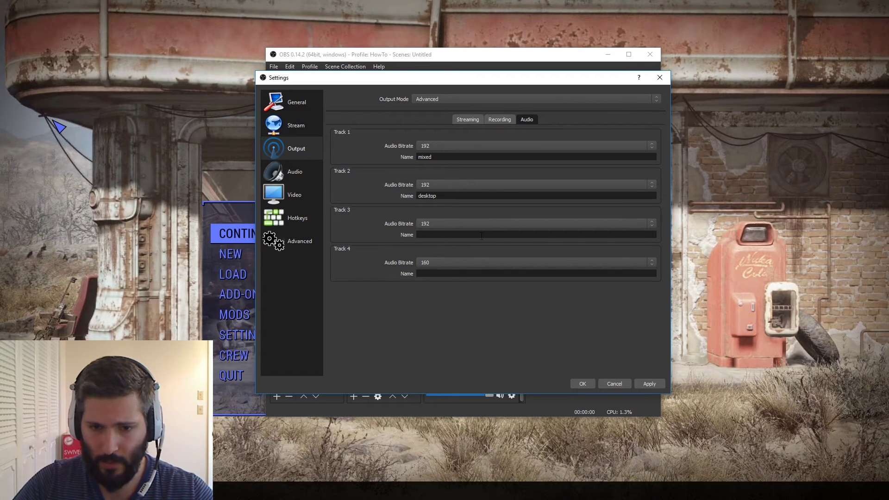
{"action": "left_click", "coordinate": [481, 235]}
{"action": "type", "text": "mic"}
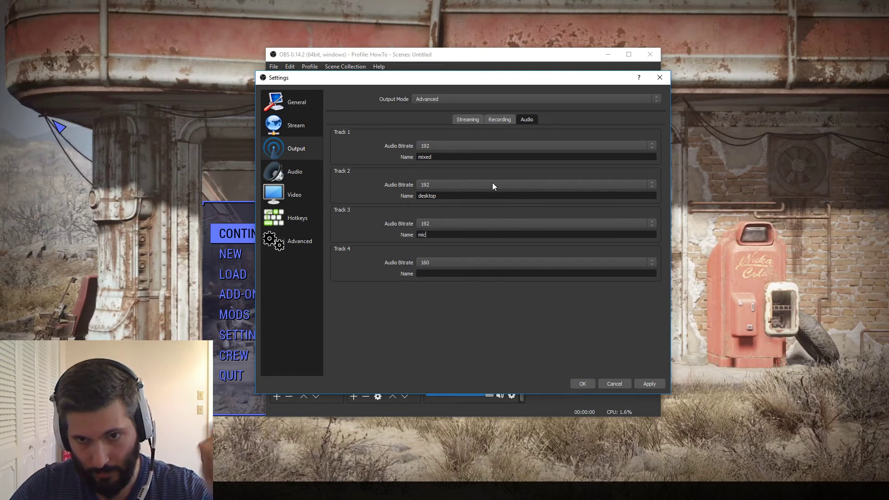
{"action": "left_click", "coordinate": [653, 386]}
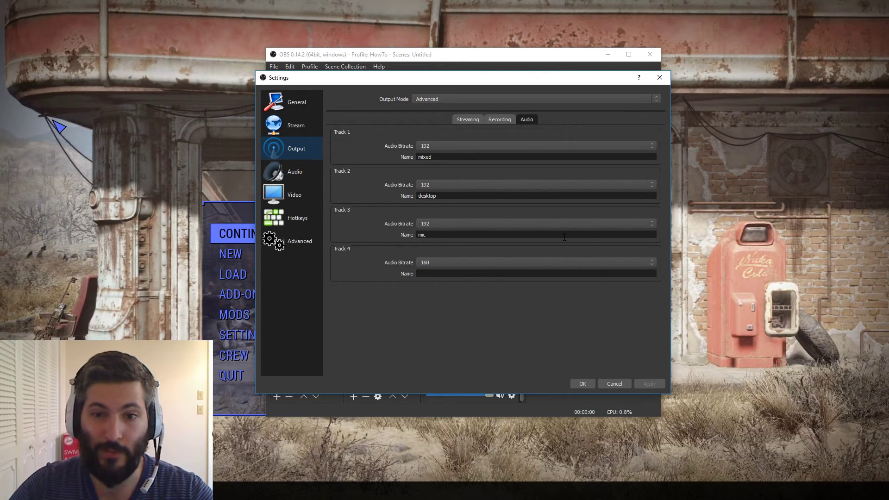
- Compare the recording and streaming output settings, including the selected audio track, encoder and rate control
{"action": "left_click", "coordinate": [499, 119]}
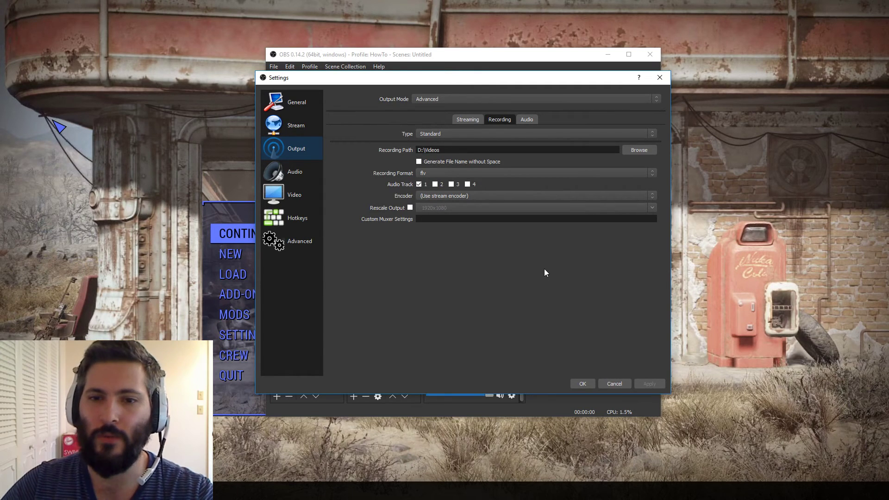
{"action": "left_click", "coordinate": [468, 121]}
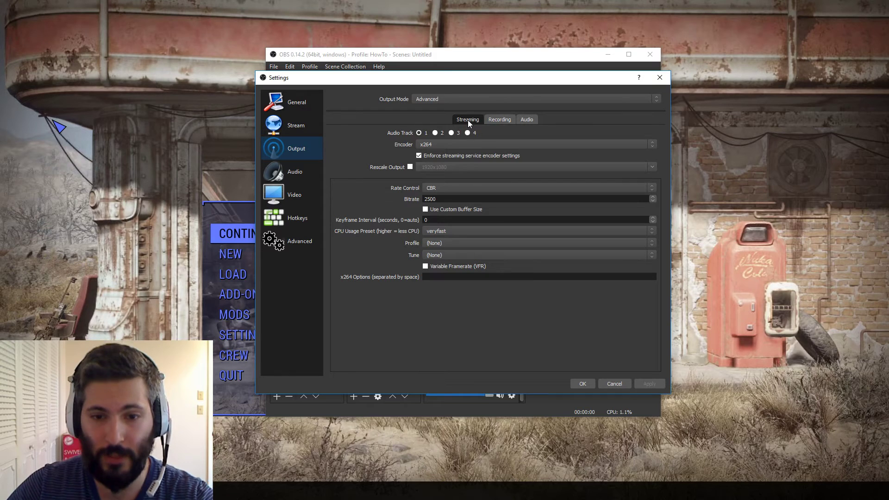
{"action": "left_click", "coordinate": [432, 191]}
{"action": "left_click", "coordinate": [431, 195]}
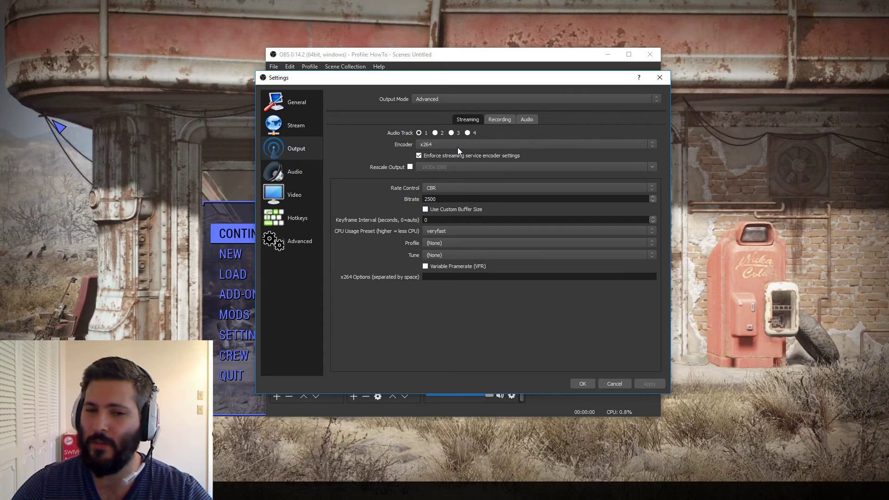
{"action": "left_click", "coordinate": [498, 119]}
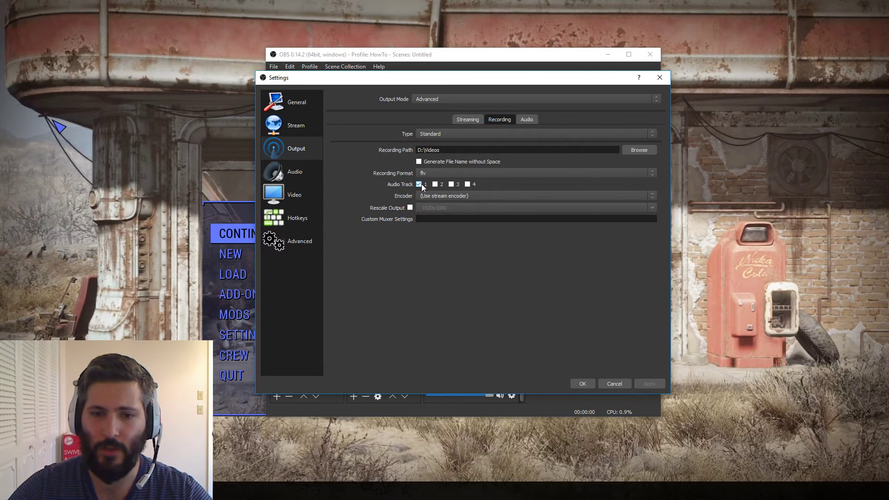
{"action": "left_click", "coordinate": [475, 122]}
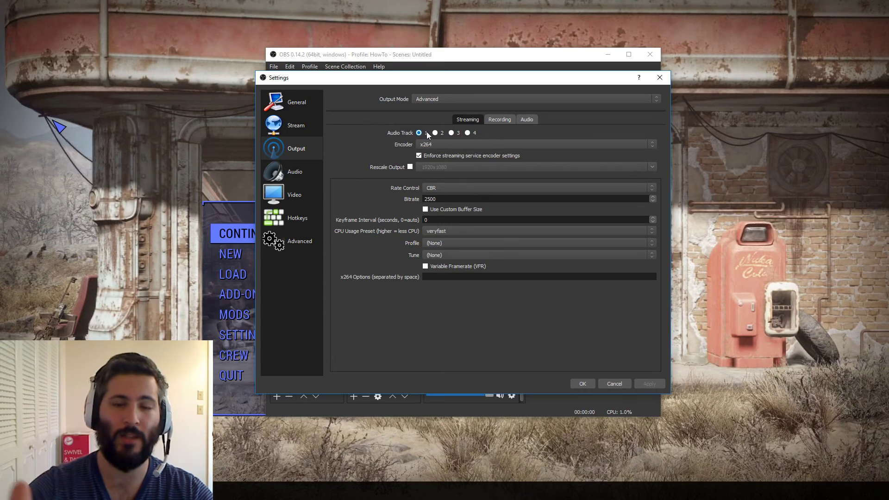
- Set the recording to use only audio tracks 2 and 3, generate file names without spaces, and use the mp4 format
{"action": "left_click", "coordinate": [500, 120]}
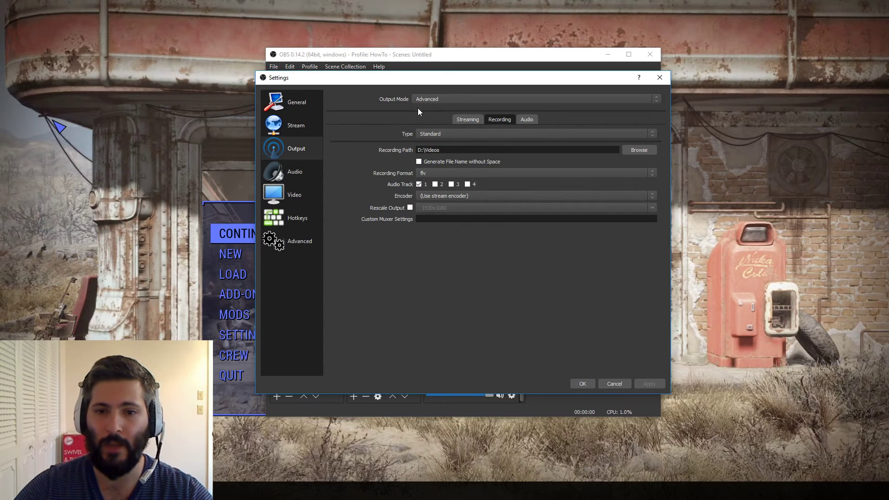
{"action": "left_click", "coordinate": [442, 185]}
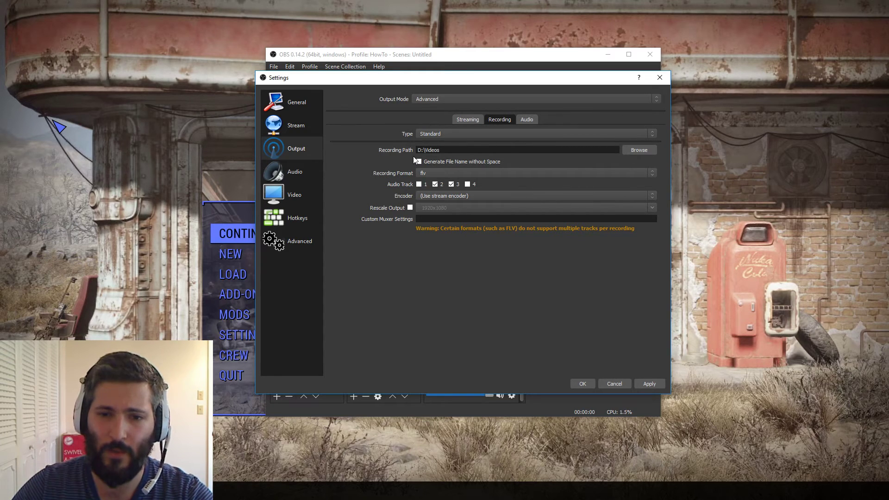
{"action": "left_click", "coordinate": [471, 173]}
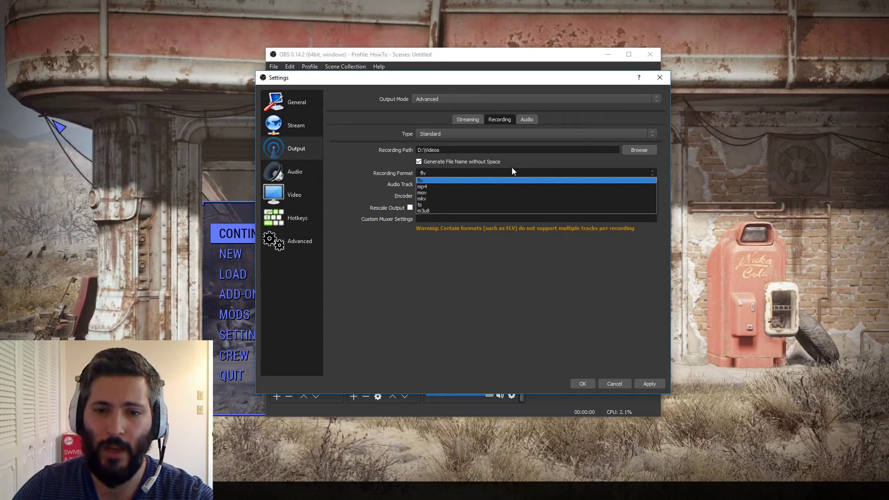
{"action": "left_click", "coordinate": [470, 185]}
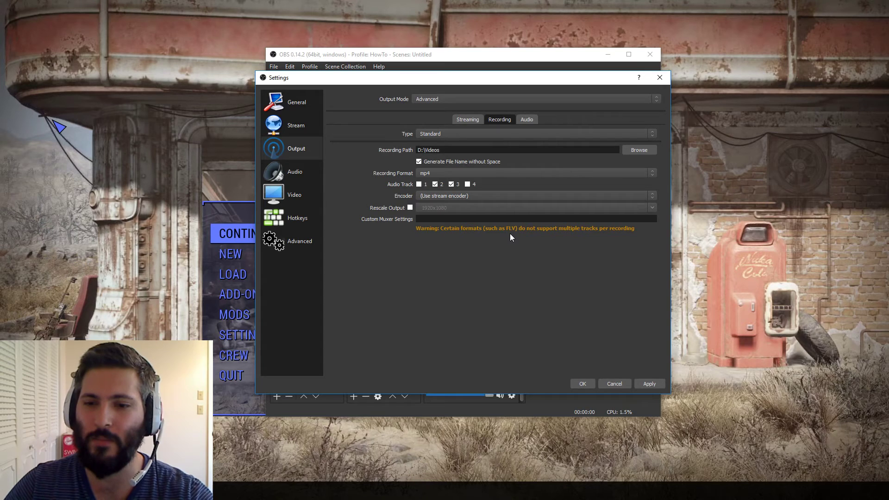
- Try flv as the recording format and switch back to mp4
{"action": "left_click", "coordinate": [468, 175]}
{"action": "left_click", "coordinate": [465, 183]}
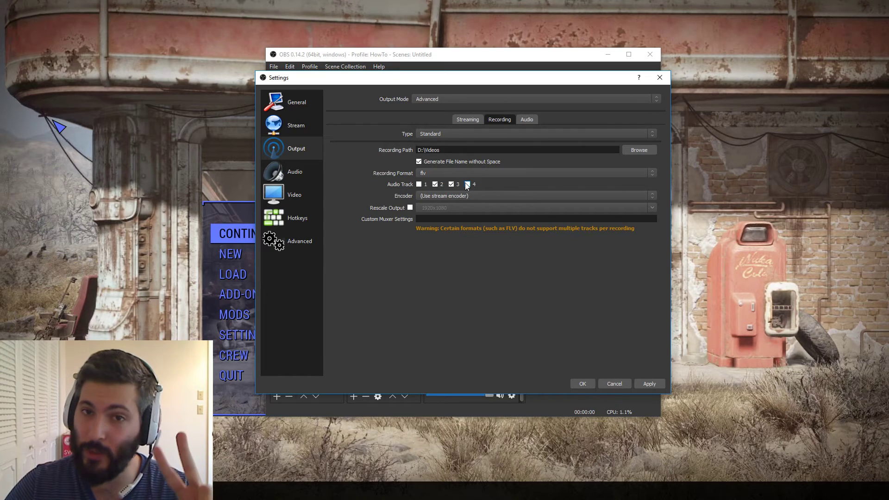
{"action": "left_click", "coordinate": [466, 171]}
{"action": "left_click", "coordinate": [466, 185]}
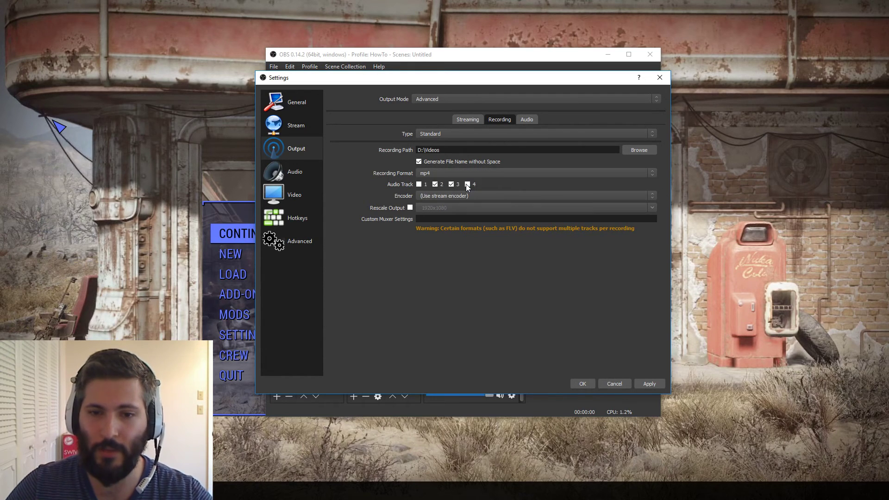
- Set the recording encoder to x264, trying NVENC H.264 for comparison before choosing x264 again
{"action": "left_click", "coordinate": [423, 195]}
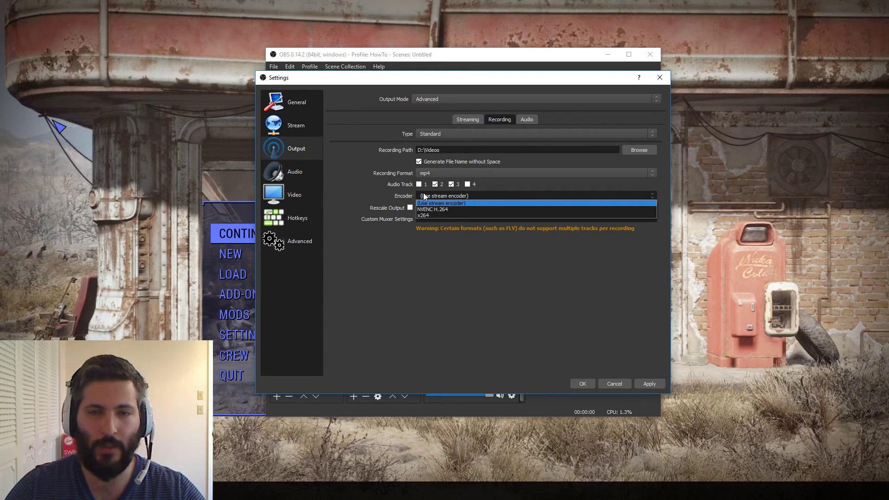
{"action": "left_click", "coordinate": [423, 215]}
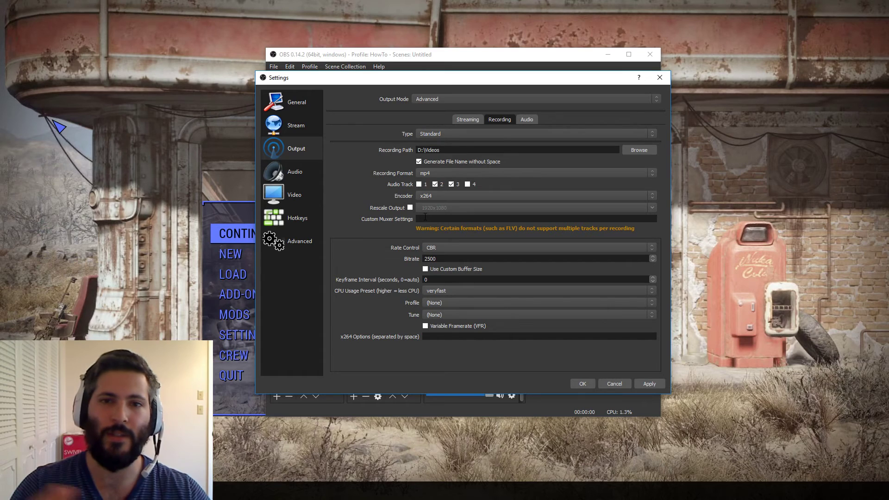
{"action": "left_click", "coordinate": [416, 196]}
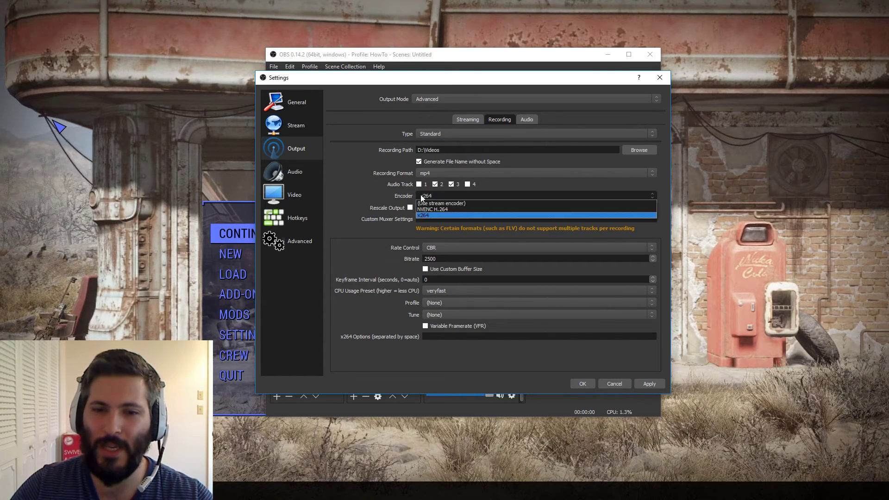
{"action": "left_click", "coordinate": [423, 207]}
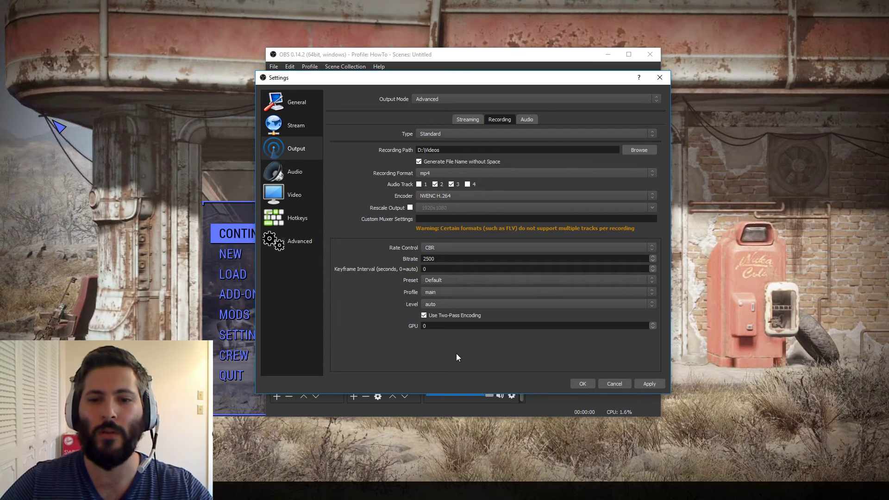
{"action": "left_click", "coordinate": [443, 198]}
{"action": "left_click", "coordinate": [430, 216]}
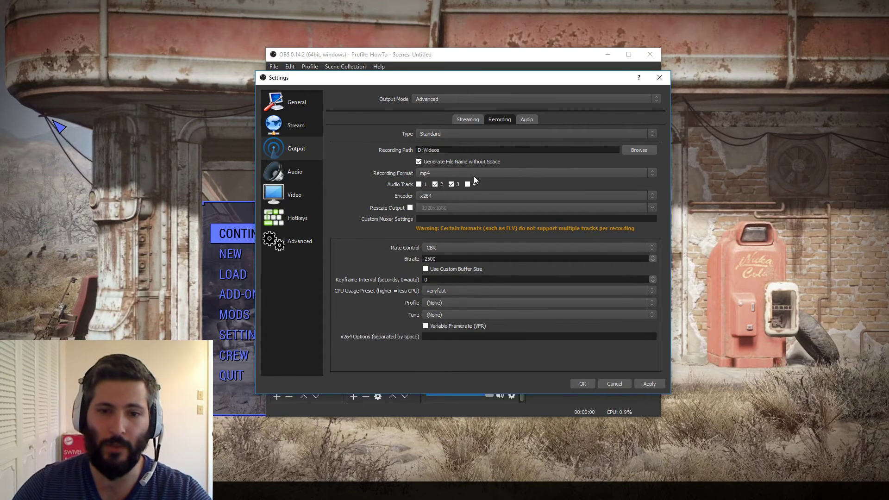
- Try rescaling the recording output, look through the available resolutions, and turn rescaling off again
{"action": "left_click", "coordinate": [409, 208]}
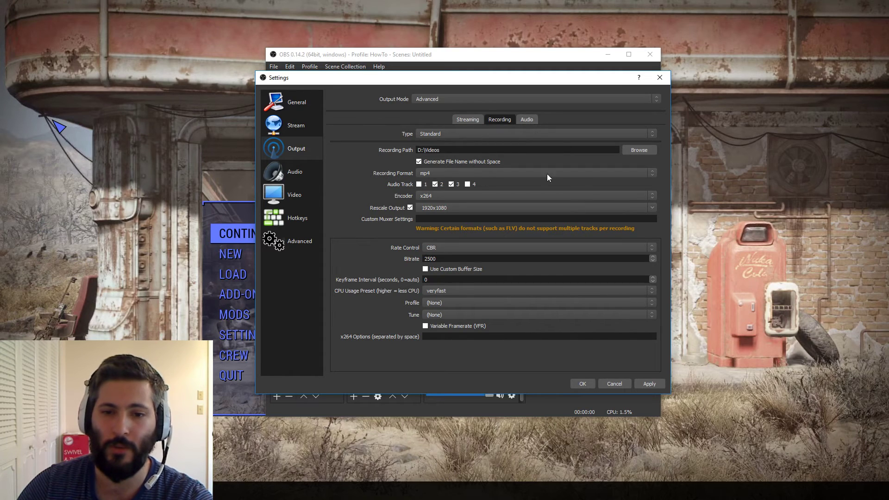
{"action": "left_click", "coordinate": [652, 207]}
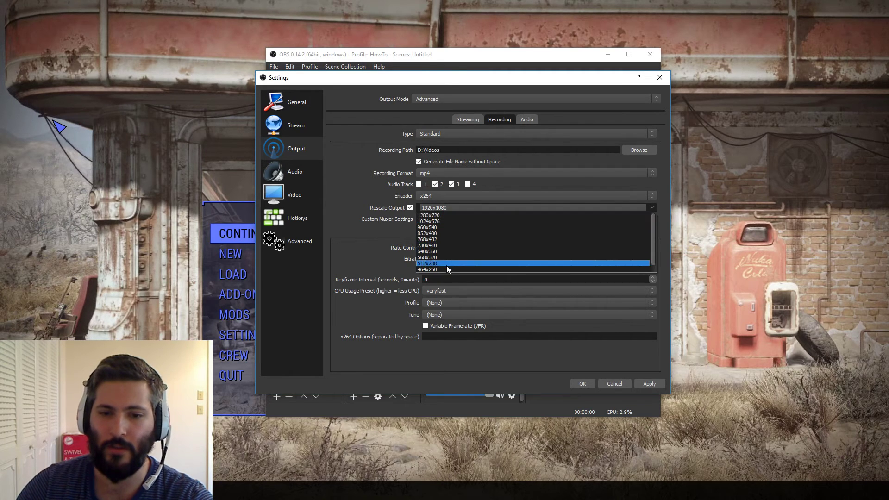
{"action": "left_click", "coordinate": [397, 207]}
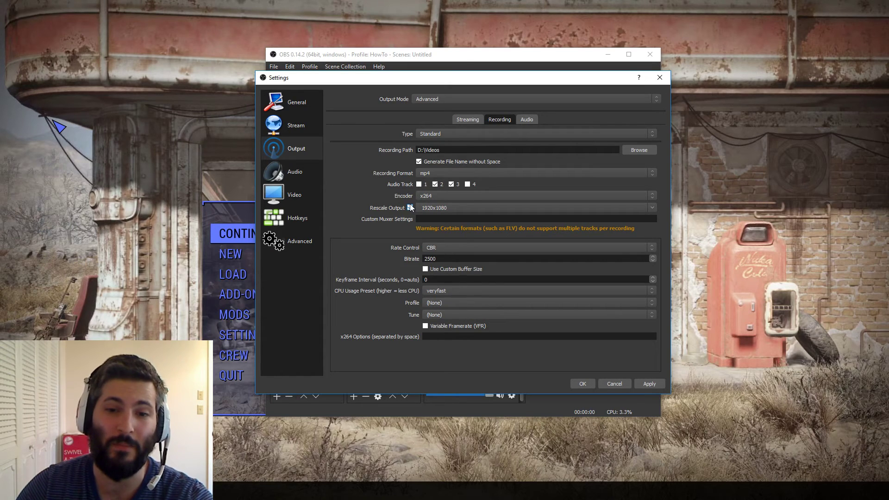
{"action": "left_click", "coordinate": [409, 207]}
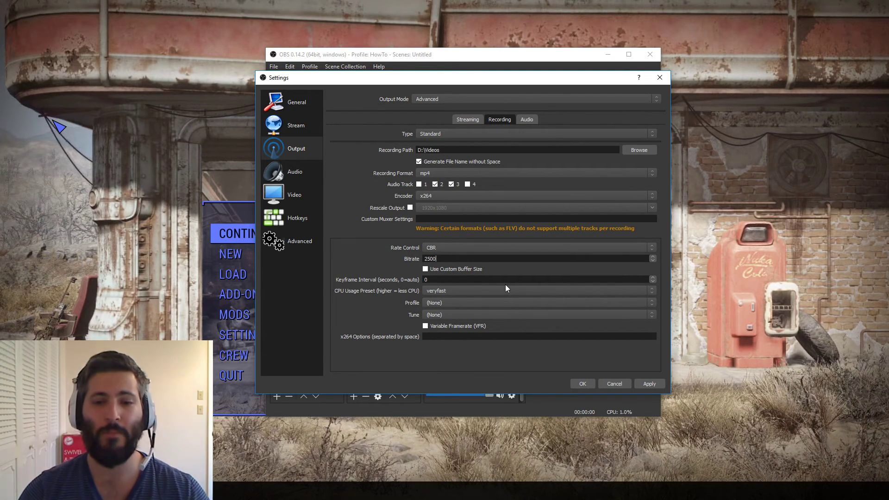
- Set the recording bitrate to 100000 with CBR rate control
{"action": "key", "text": "BackSpace"}
{"action": "key", "text": "BackSpace"}
{"action": "key", "text": "BackSpace"}
{"action": "key", "text": "BackSpace"}
{"action": "type", "text": "100000"}
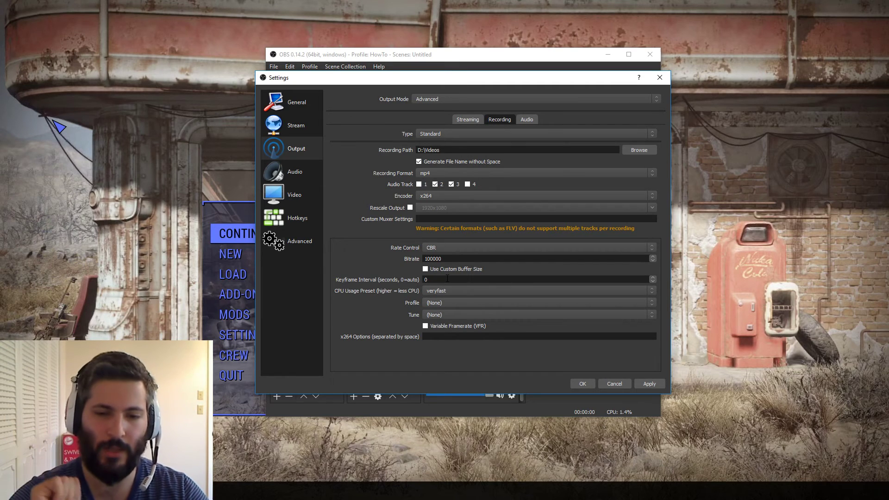
{"action": "left_click", "coordinate": [447, 279]}
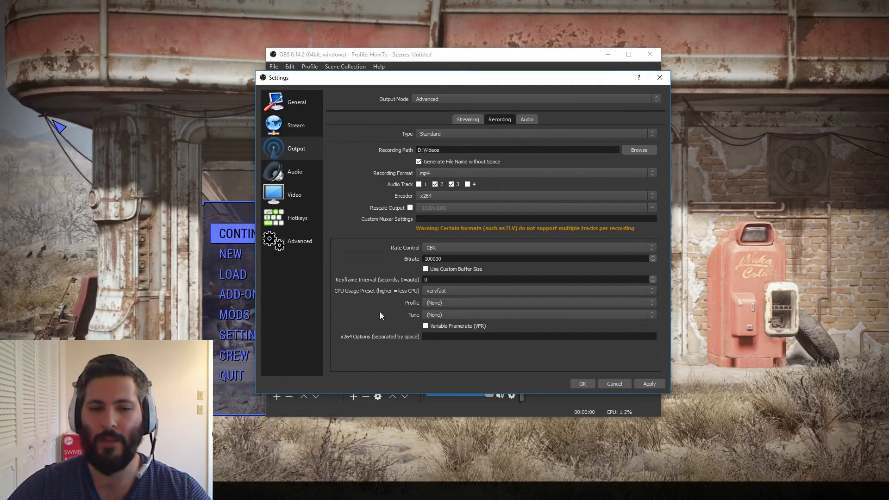
- Keep the recording's CPU usage preset at veryfast with Profile and Tune at (None), and close the settings
{"action": "left_click", "coordinate": [426, 292]}
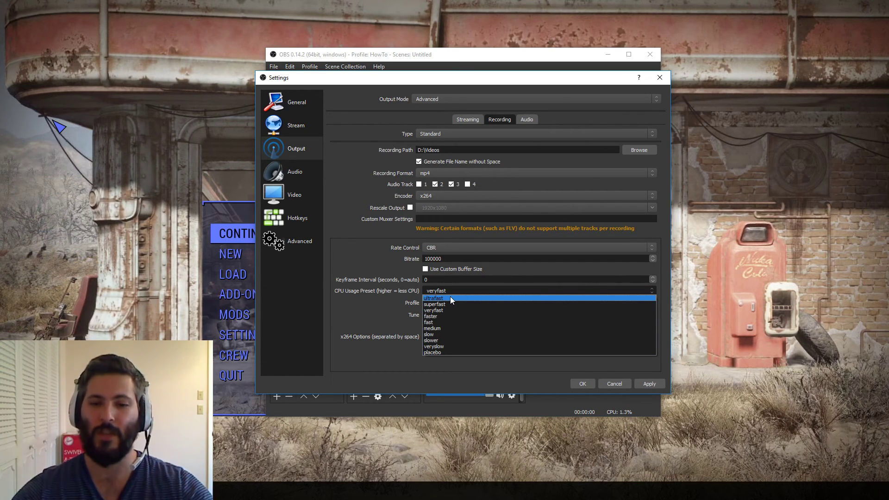
{"action": "left_click", "coordinate": [451, 309]}
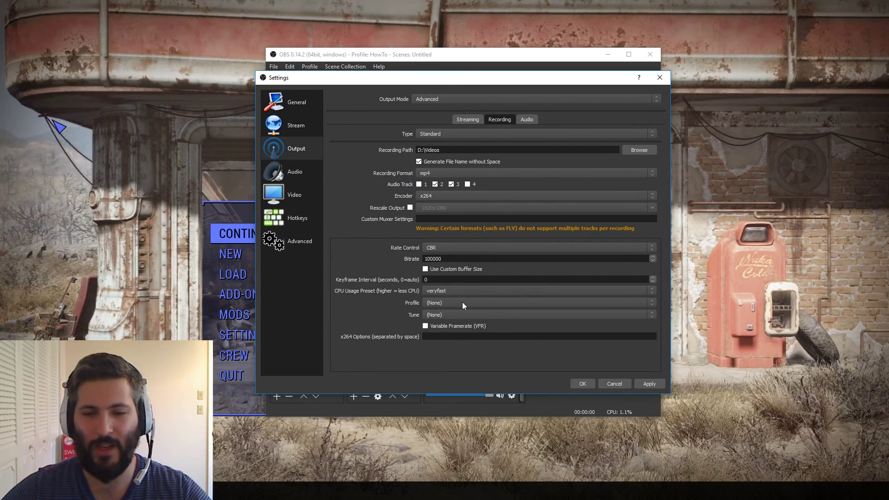
{"action": "left_click", "coordinate": [460, 302]}
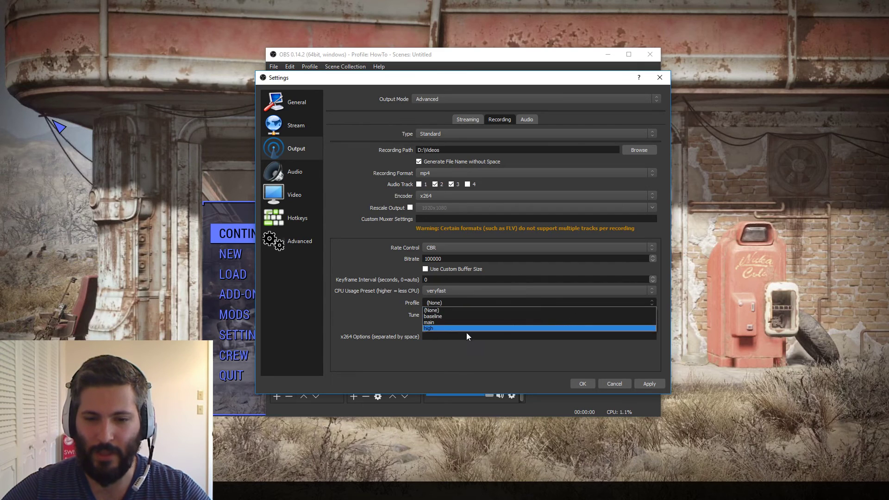
{"action": "left_click", "coordinate": [406, 312]}
{"action": "left_click", "coordinate": [441, 317]}
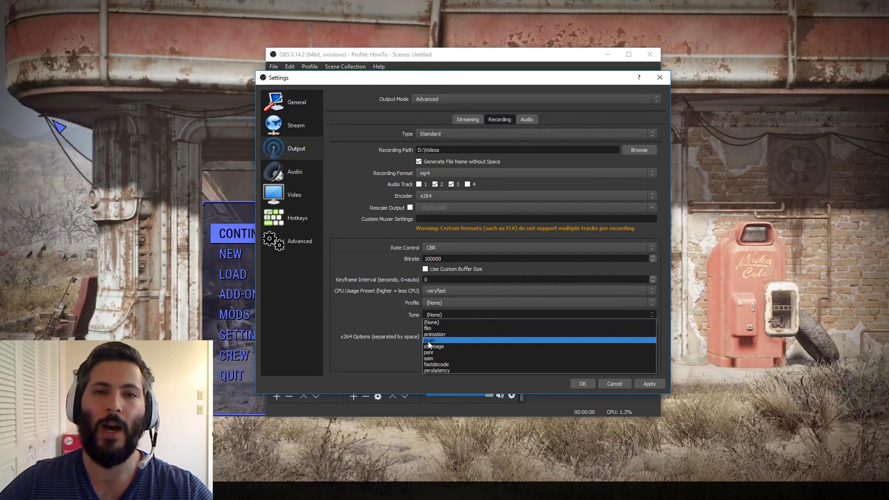
{"action": "key", "text": "Escape"}
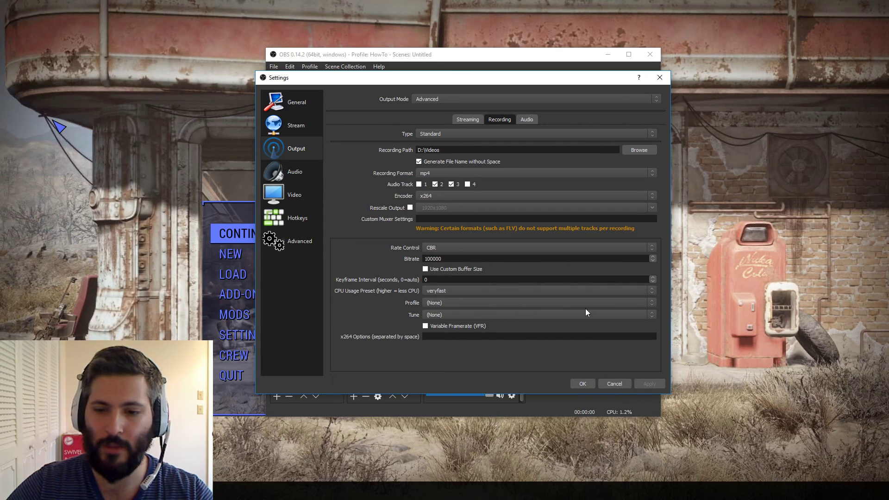
{"action": "left_click", "coordinate": [605, 383]}
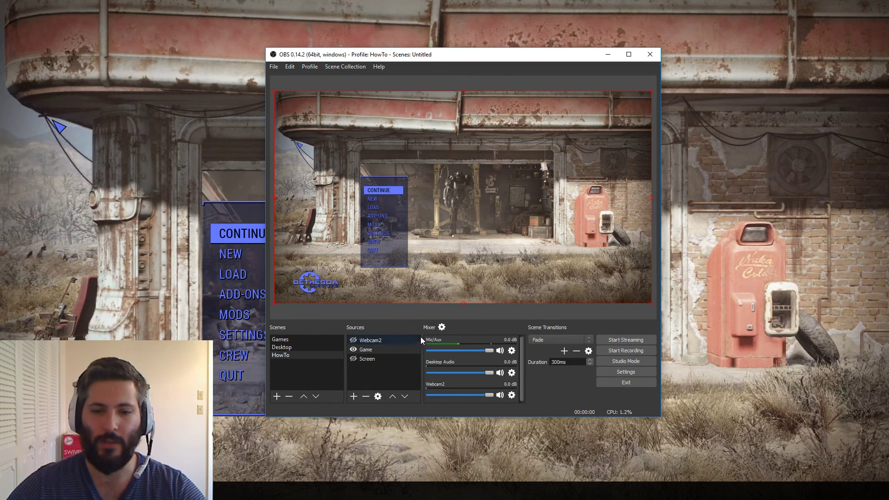
- In the mixer's advanced audio properties, remove Webcam2 from all four audio tracks
{"action": "left_click", "coordinate": [442, 328]}
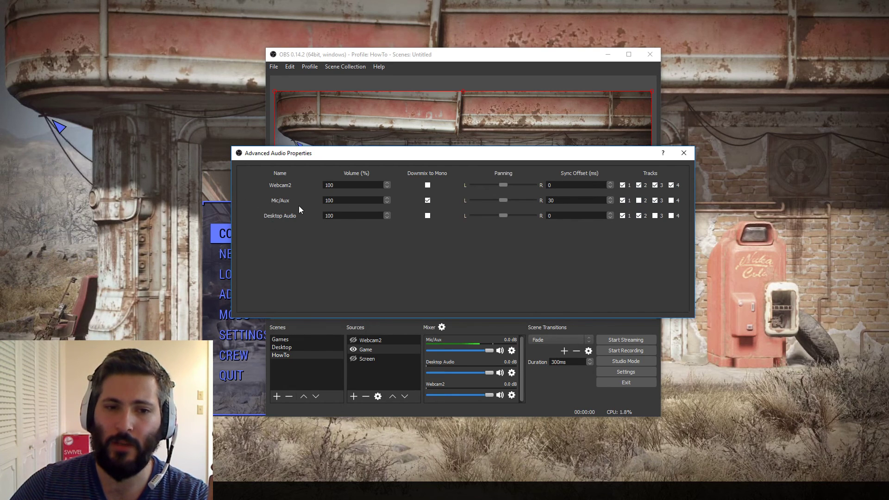
{"action": "left_click", "coordinate": [623, 186]}
{"action": "left_click", "coordinate": [639, 185]}
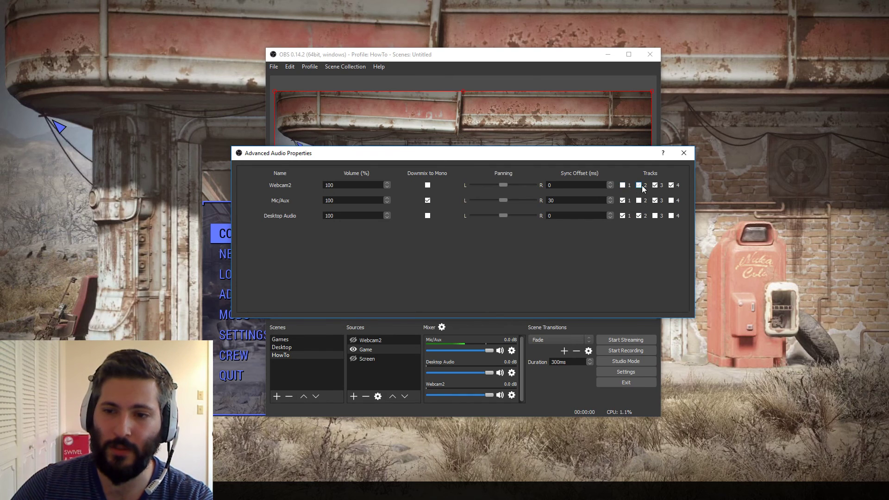
{"action": "left_click", "coordinate": [654, 185]}
{"action": "left_click", "coordinate": [670, 186]}
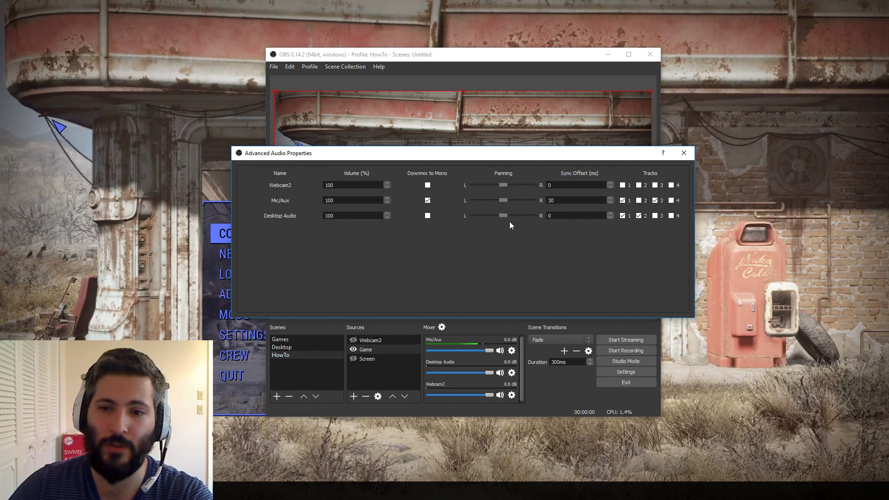
- Set Webcam2's volume to 0% and close the advanced audio properties
{"action": "type", "text": "0"}
{"action": "left_click", "coordinate": [356, 200]}
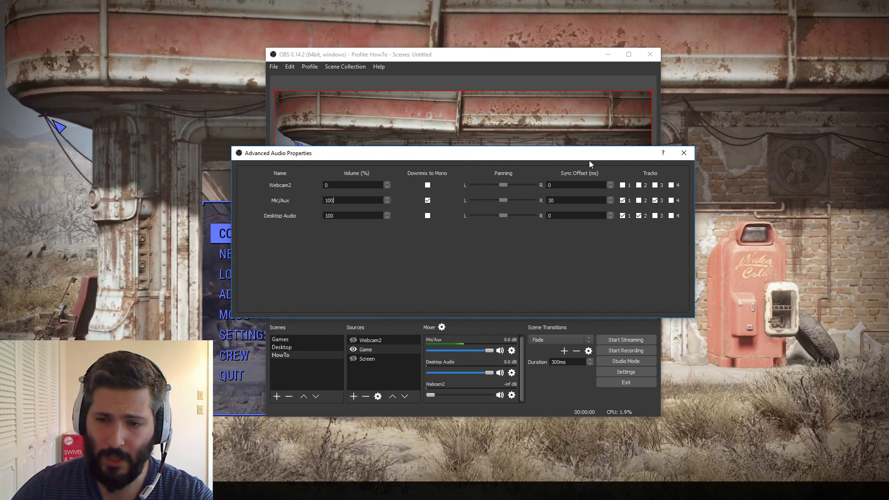
{"action": "left_click_drag", "start_coordinate": [566, 160], "coordinate": [531, 155]}
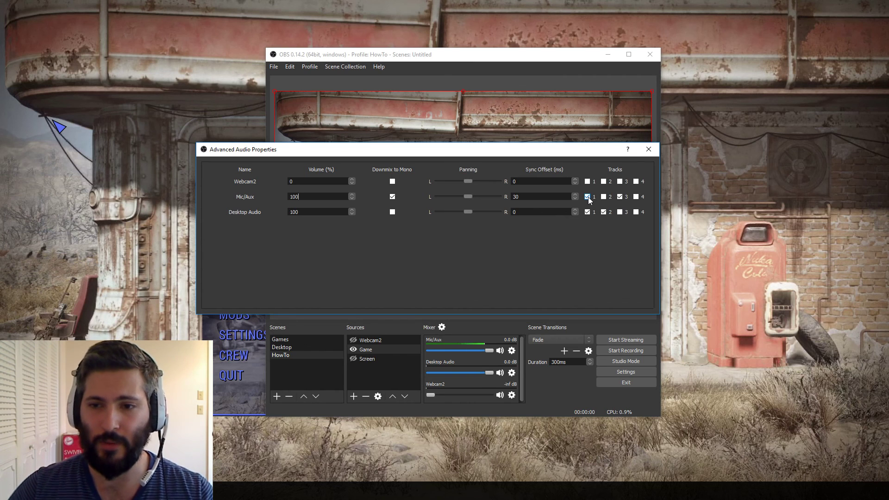
{"action": "left_click", "coordinate": [648, 149]}
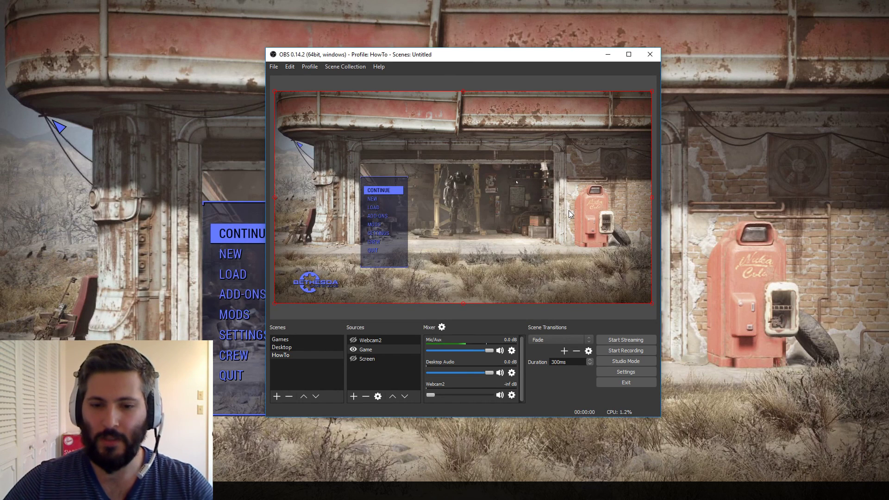